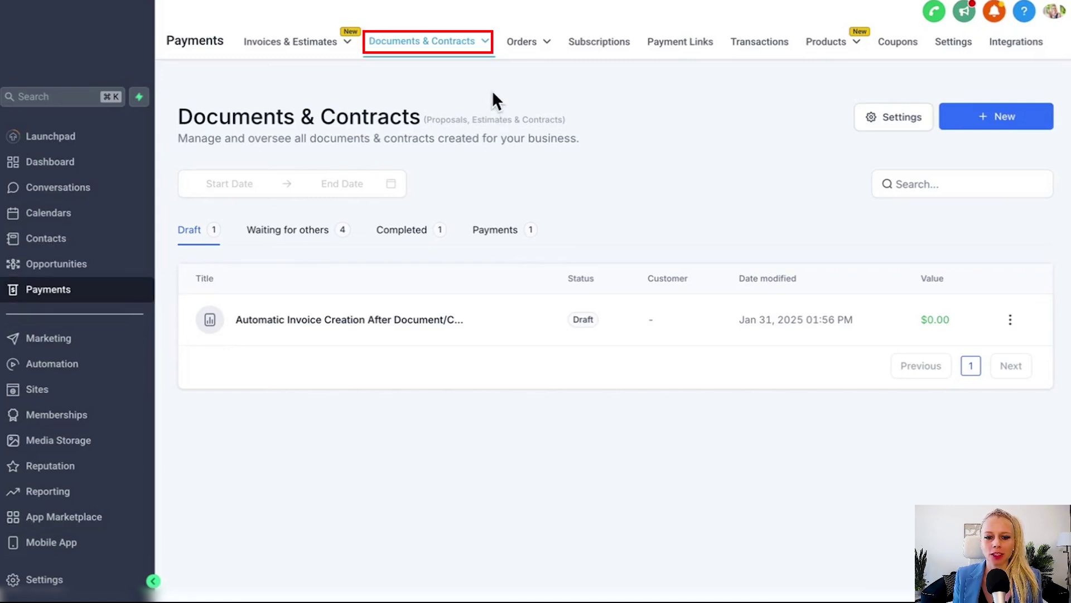
# - Open the draft Awesome Agency Agreement from the All Documents & Contracts list
pyautogui.moveTo(486, 44)
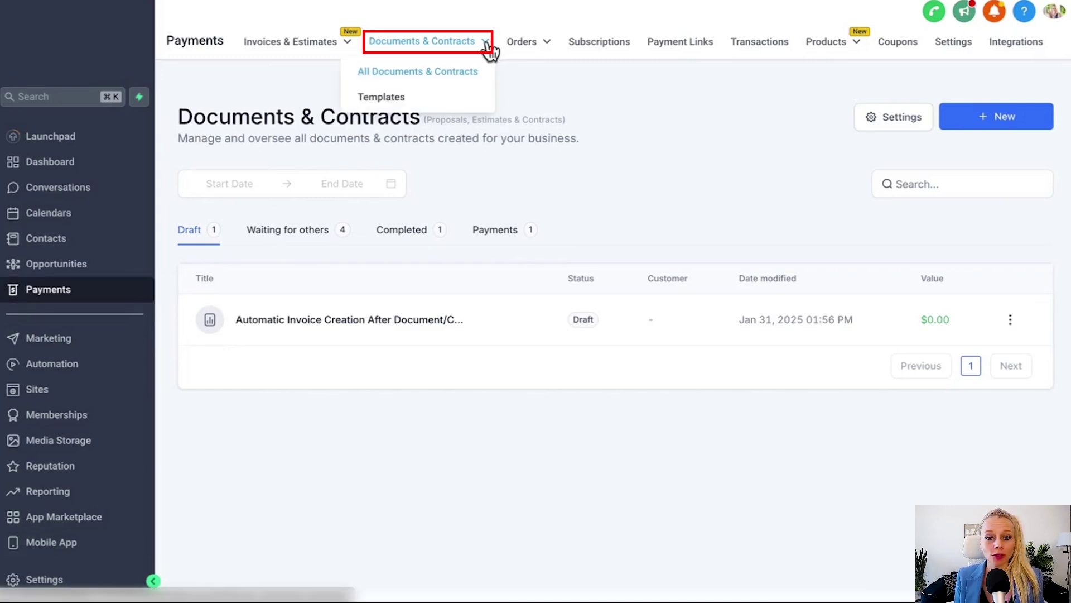
pyautogui.click(450, 82)
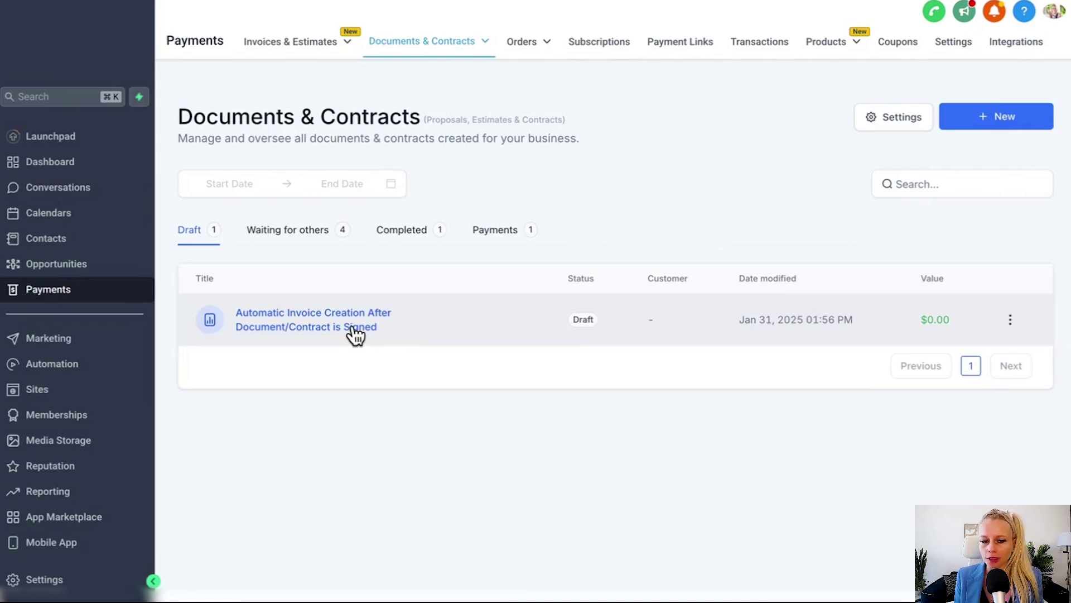
pyautogui.click(353, 328)
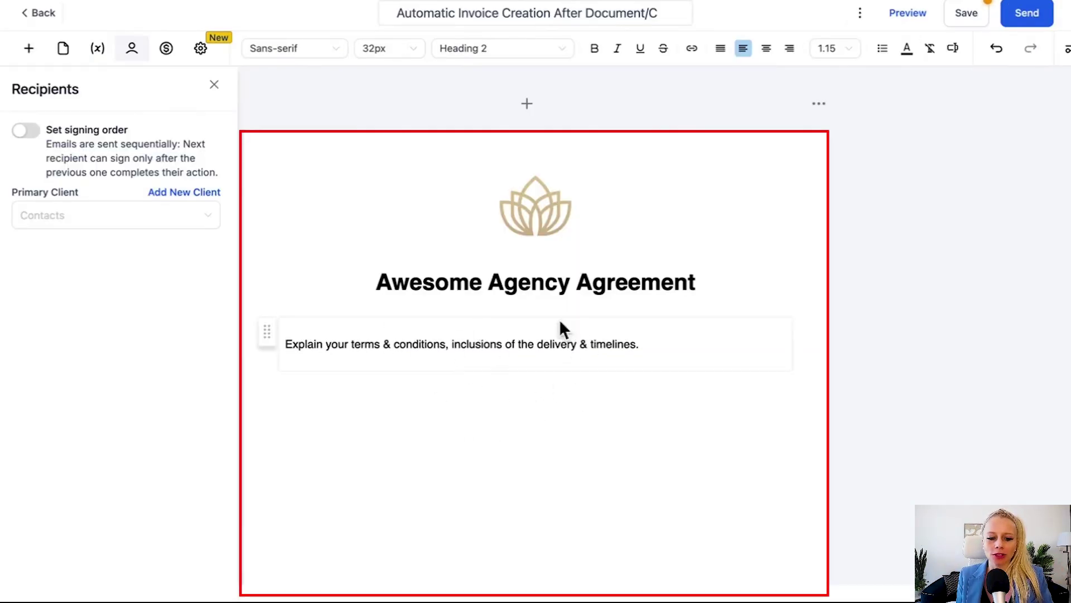
# - Search for the second client by name and add them as an additional agreement recipient
pyautogui.click(509, 419)
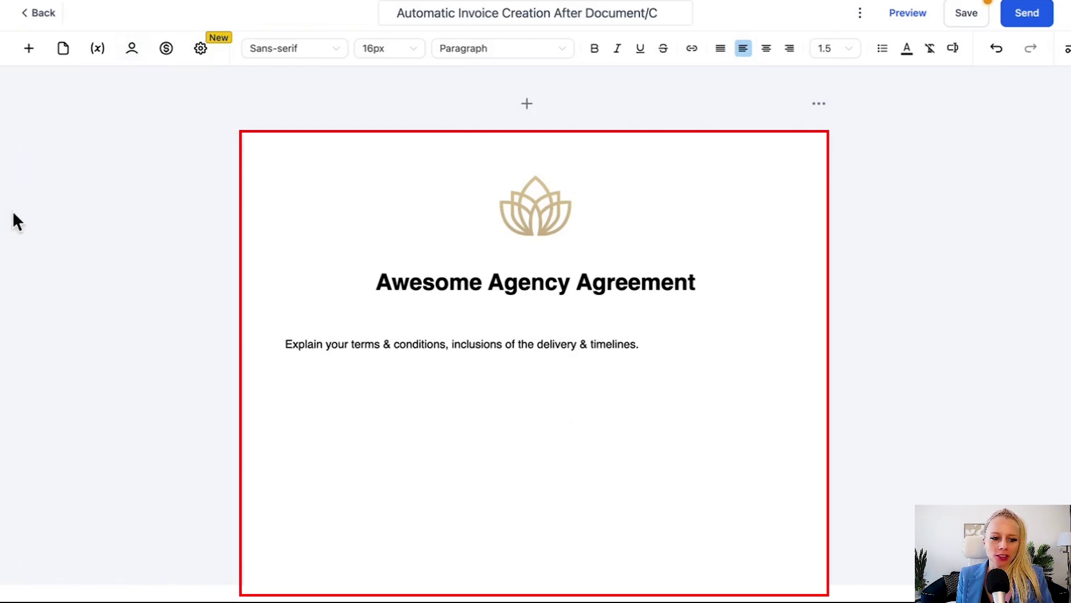
pyautogui.click(132, 50)
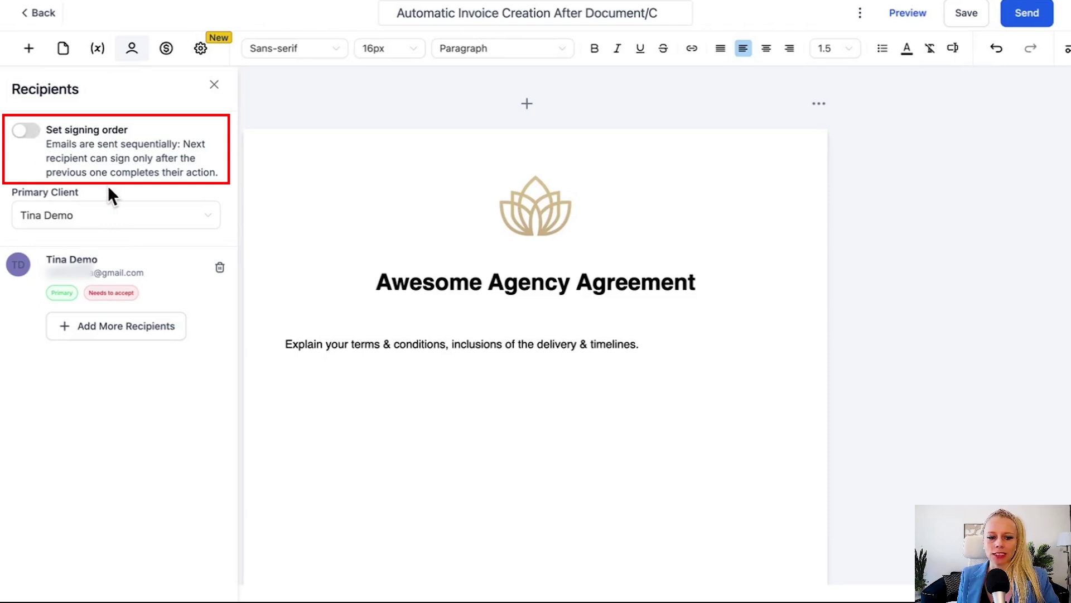
pyautogui.click(98, 329)
pyautogui.write('tina da')
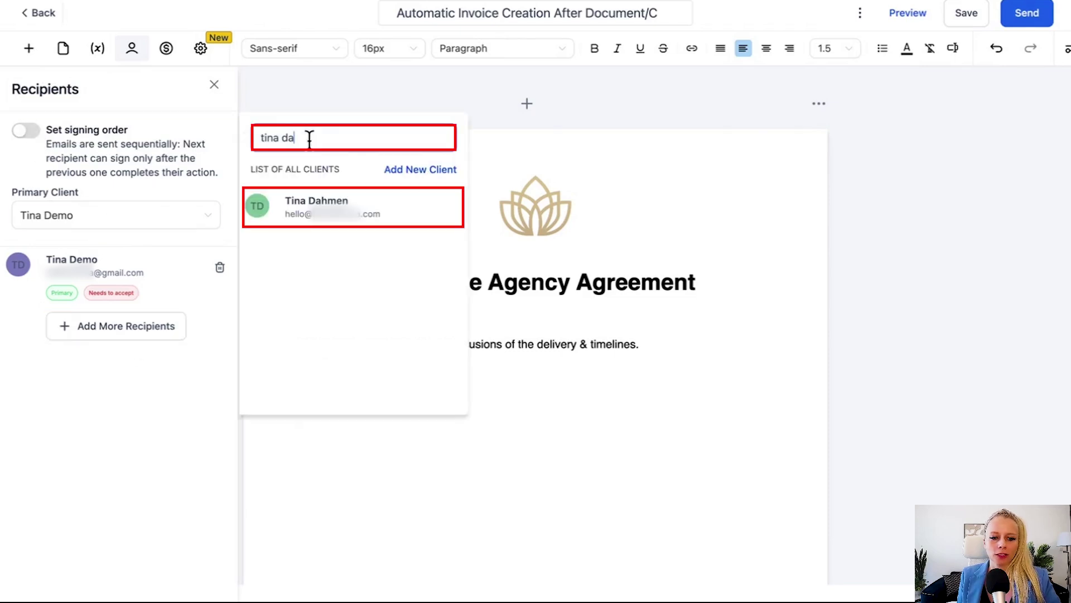
pyautogui.hotkey('ctrl', 'a')
pyautogui.click(338, 139)
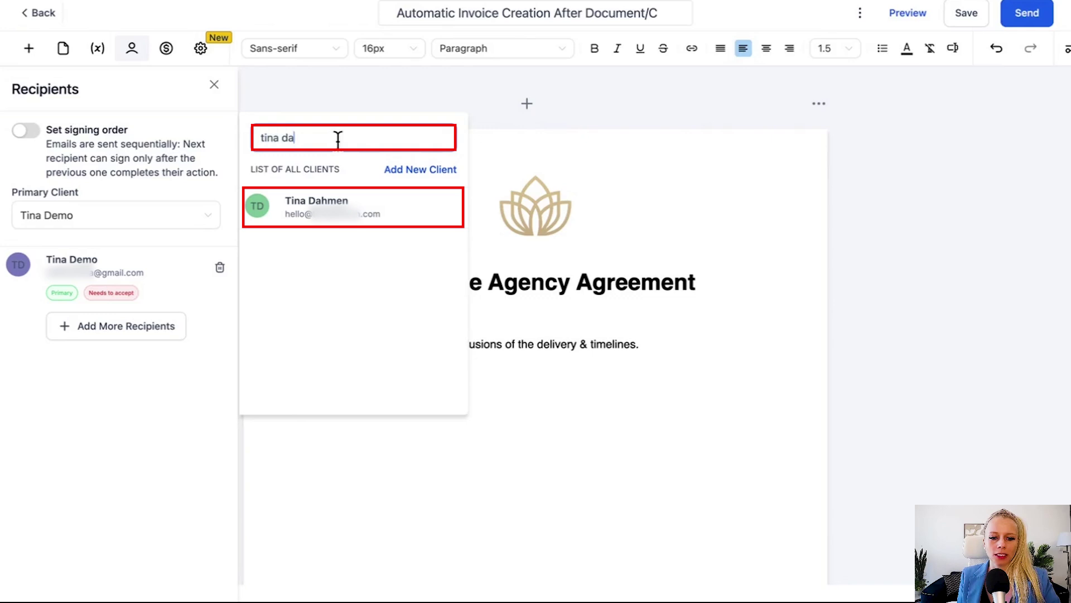
pyautogui.click(333, 220)
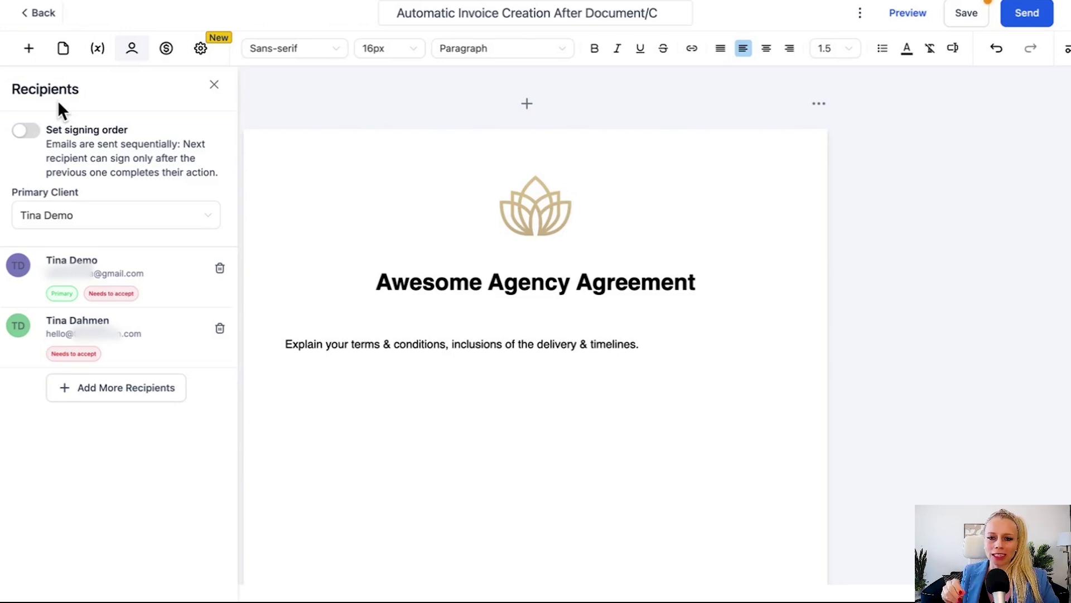
pyautogui.scroll(-1, 378, 239)
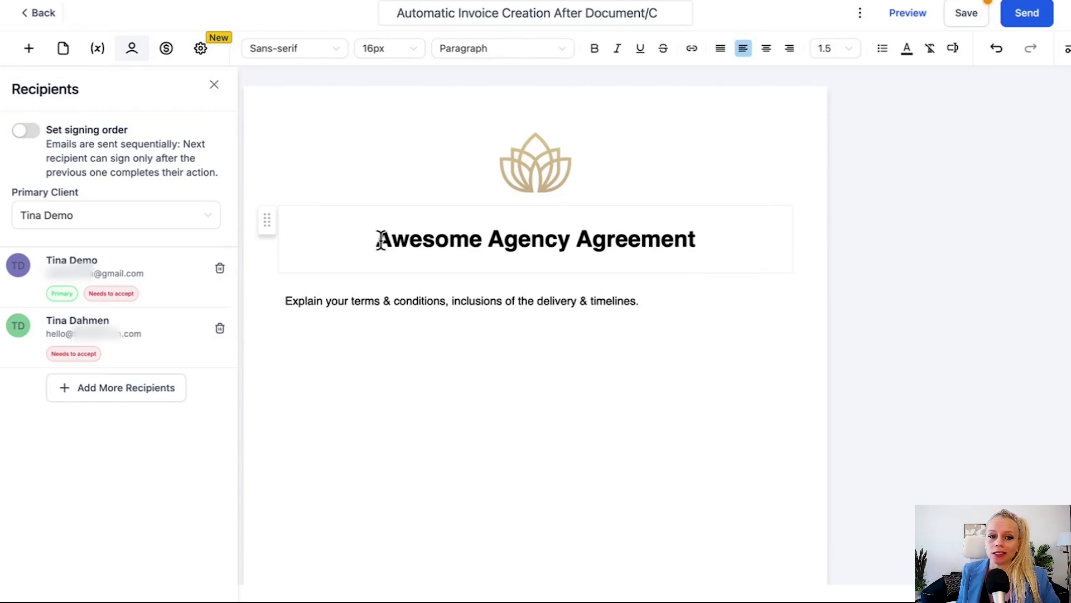
# - Place a Product list block below the terms paragraph and start adding an item
pyautogui.click(30, 51)
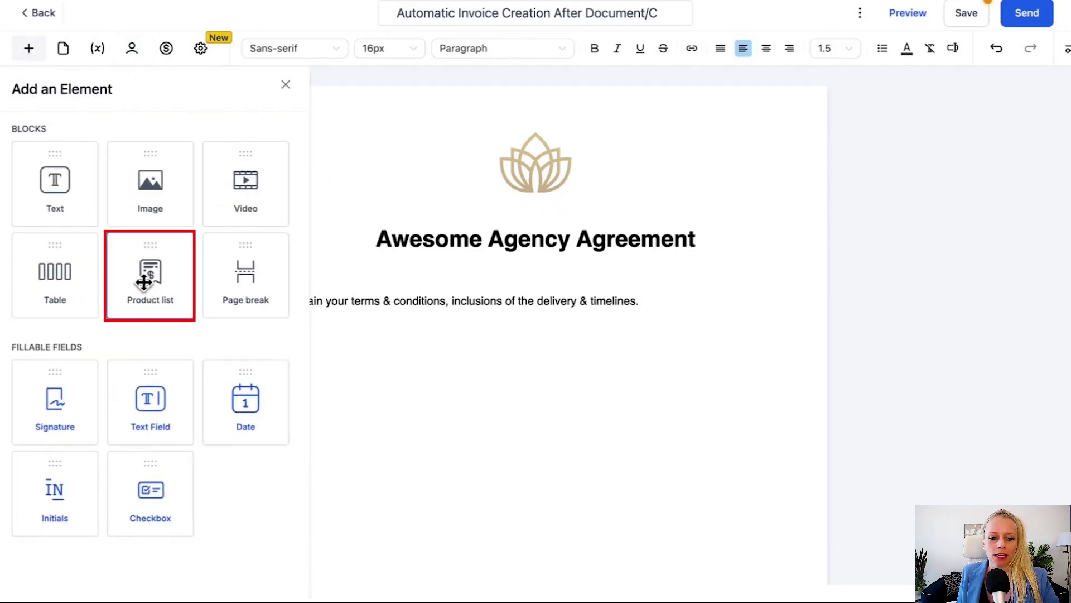
pyautogui.moveTo(144, 283); pyautogui.dragTo(511, 327)
pyautogui.scroll(-2, 507, 335)
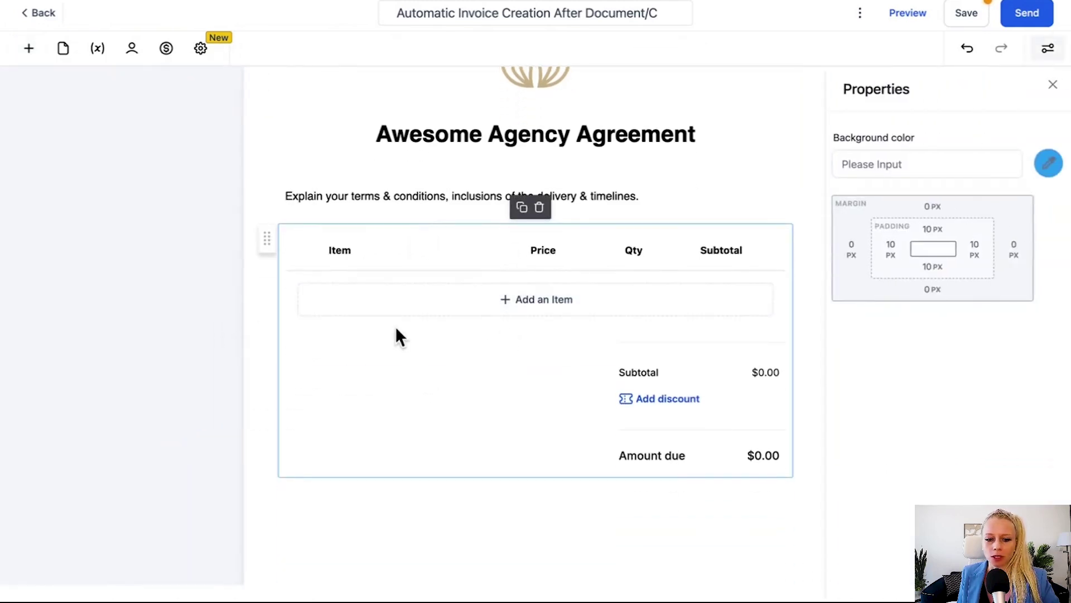
pyautogui.click(544, 315)
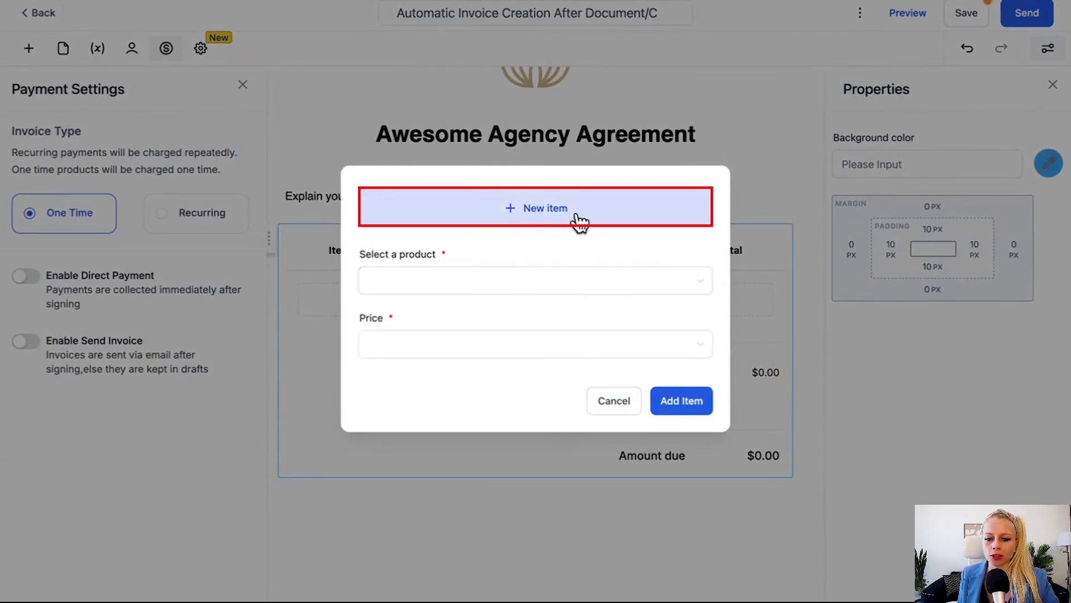
# - Add the Camera Confidence Mastery product at $1,997.00, toggling Optional Item on and off
pyautogui.click(704, 286)
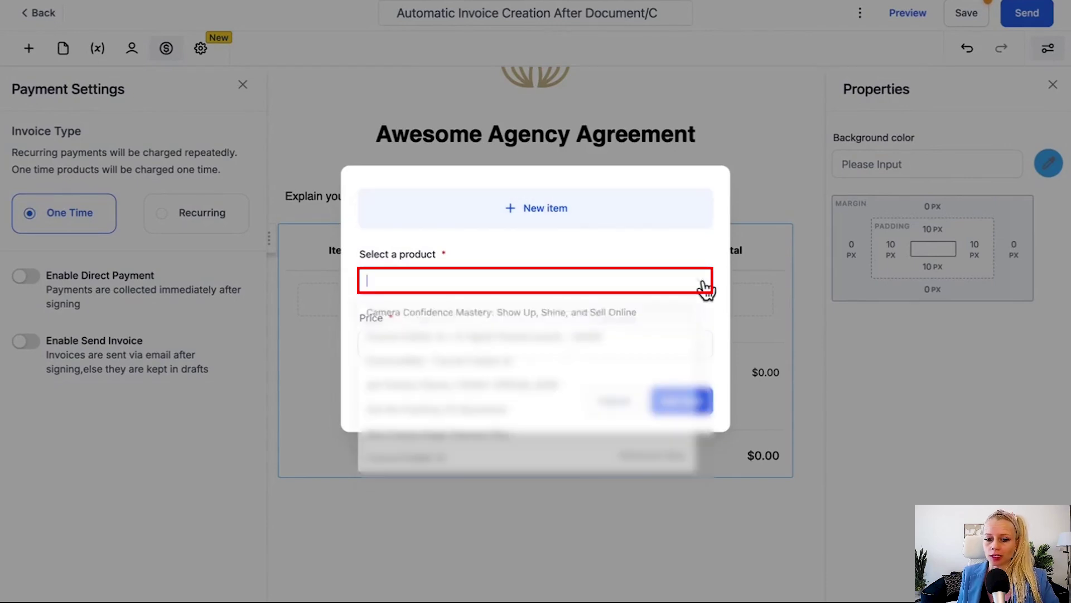
pyautogui.click(514, 311)
pyautogui.click(683, 402)
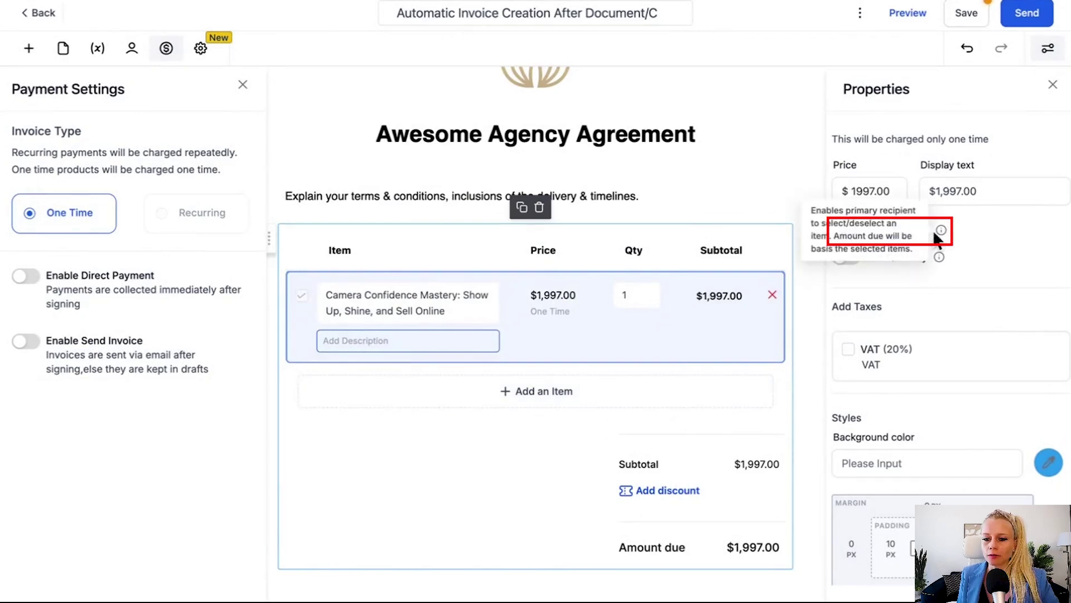
pyautogui.click(849, 231)
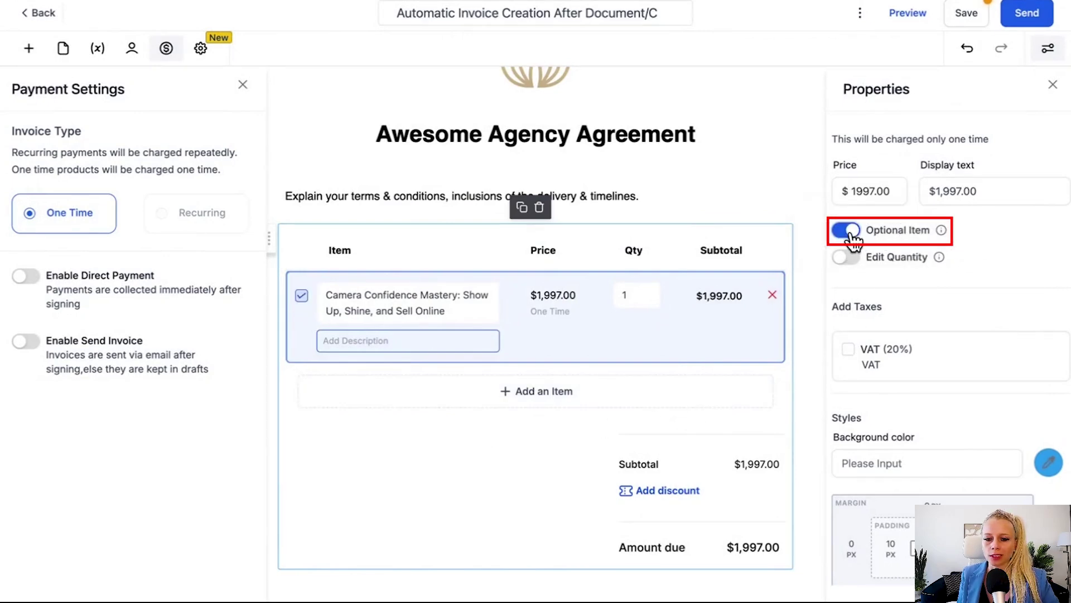
pyautogui.click(843, 238)
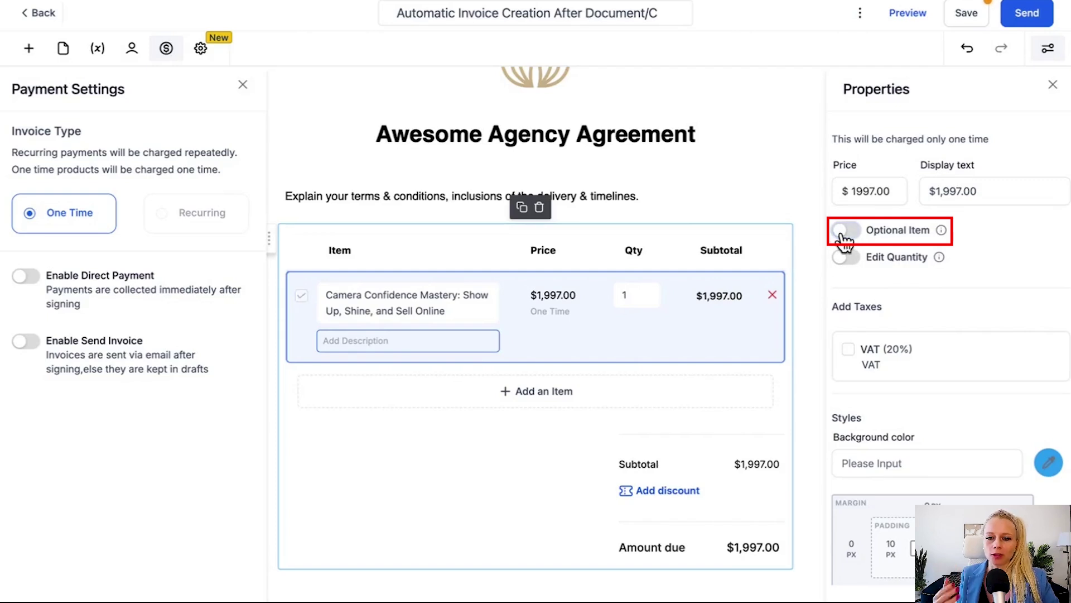
# - Try quantity limits 10 to 50, turn quantity editing off, and apply 20% VAT
pyautogui.click(859, 268)
pyautogui.doubleClick(872, 306)
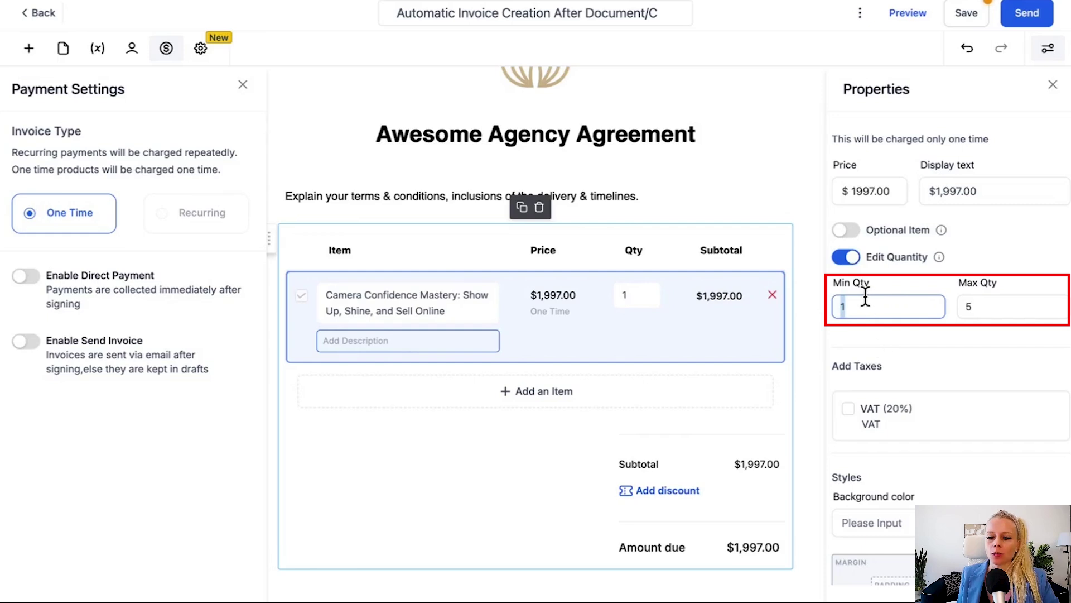
pyautogui.moveTo(866, 304); pyautogui.dragTo(849, 306)
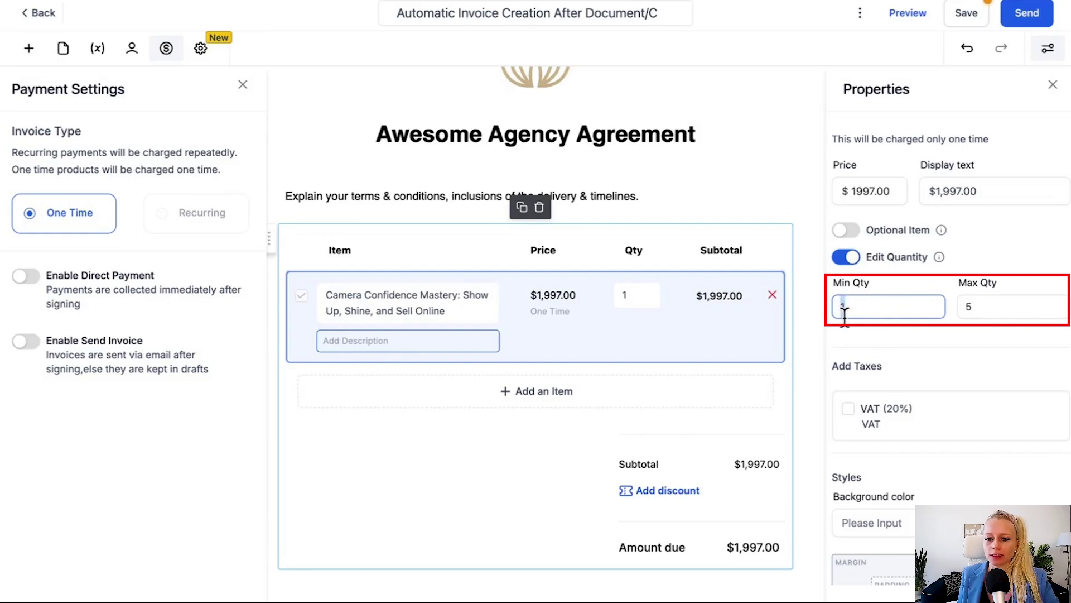
pyautogui.write('10')
pyautogui.moveTo(999, 306); pyautogui.dragTo(940, 305)
pyautogui.write('50')
pyautogui.click(945, 337)
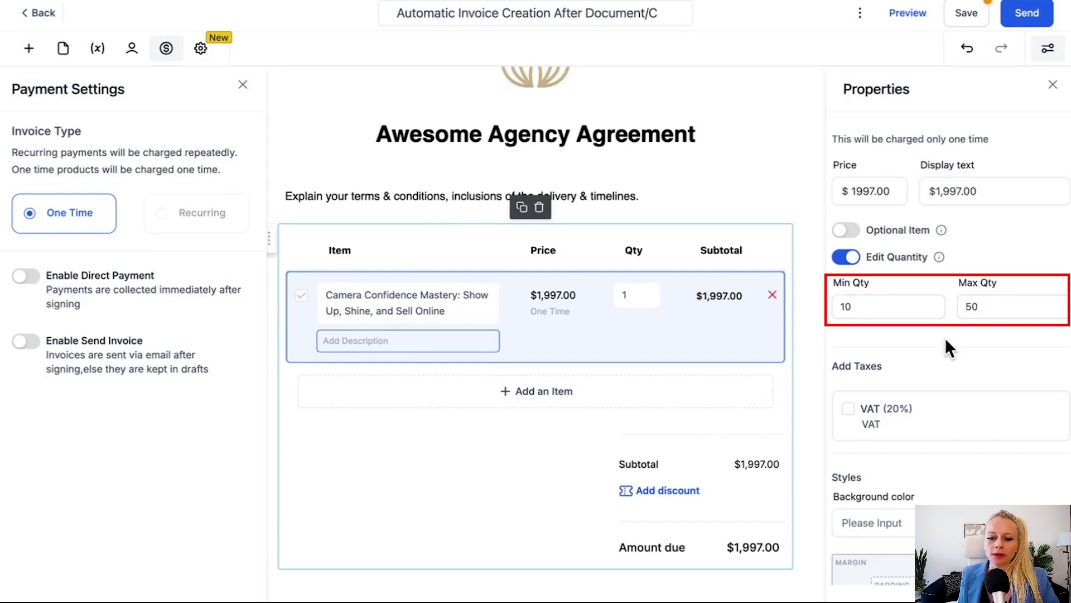
pyautogui.click(846, 257)
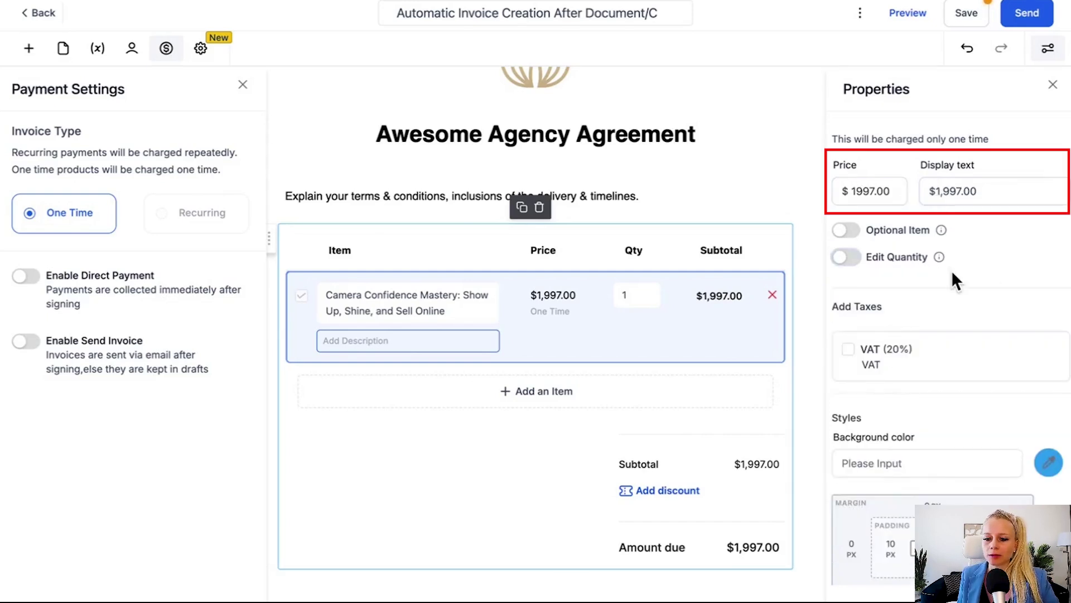
pyautogui.click(848, 352)
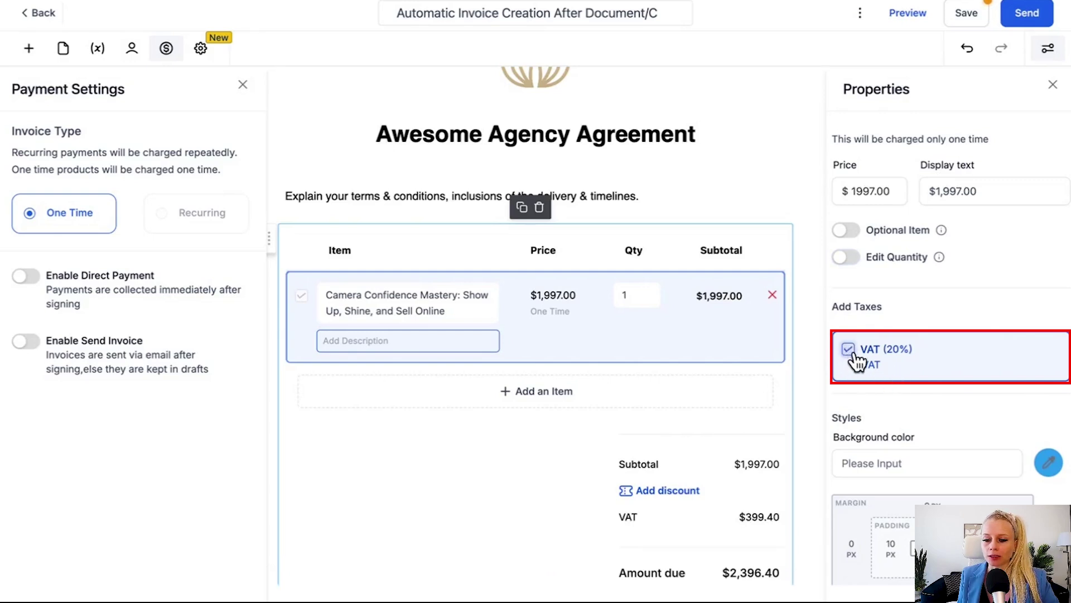
pyautogui.scroll(-1, 857, 362)
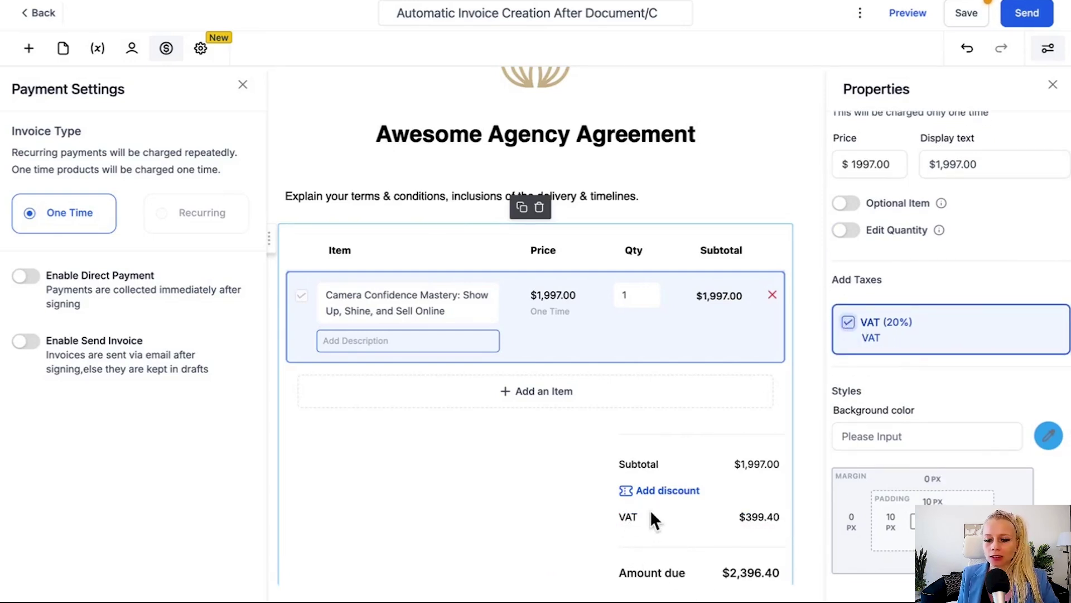
# - Add a $200 custom-amount discount, lowering the amount due to $2,156.40
pyautogui.click(664, 491)
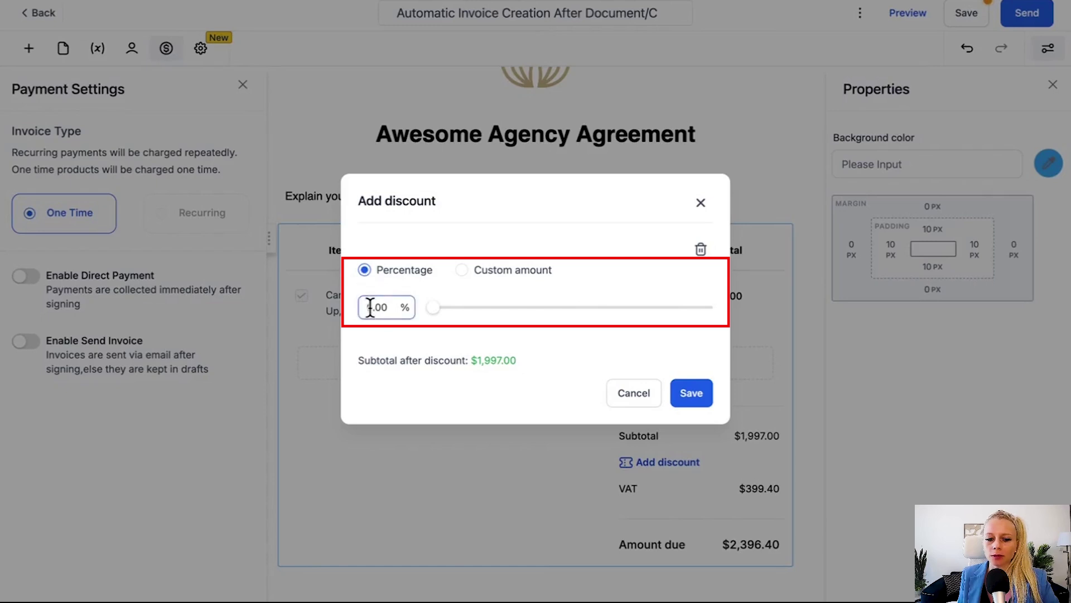
pyautogui.click(462, 271)
pyautogui.write('200')
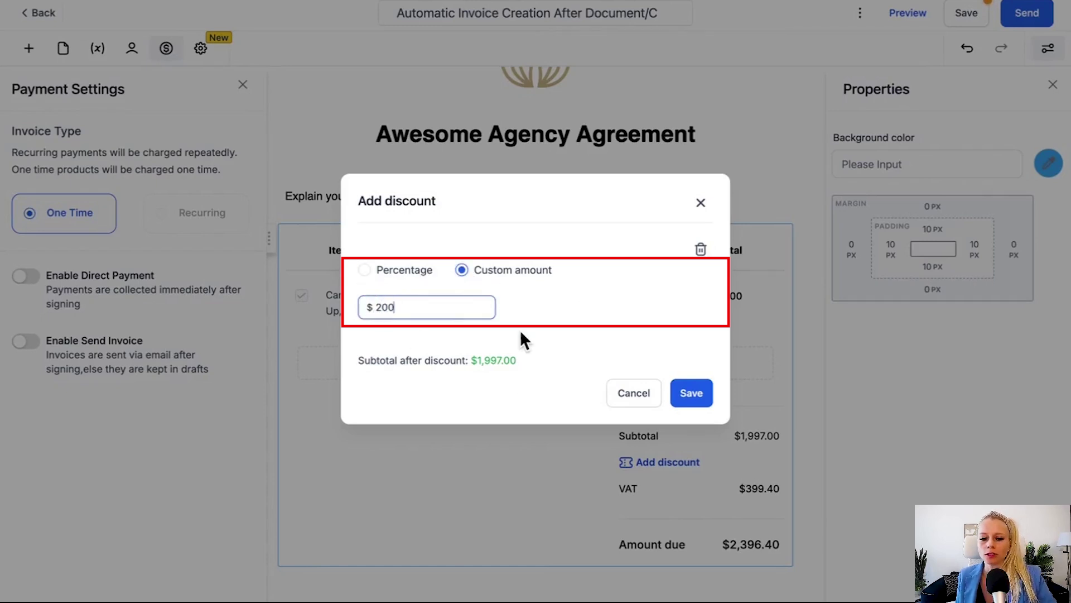
pyautogui.click(705, 393)
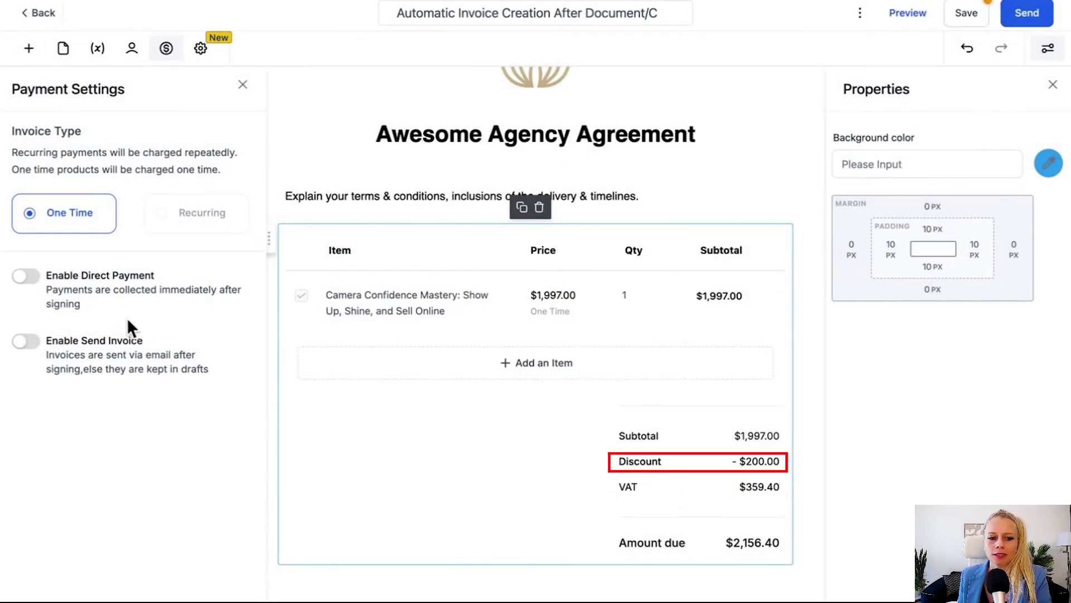
pyautogui.moveTo(29, 266); pyautogui.dragTo(145, 280)
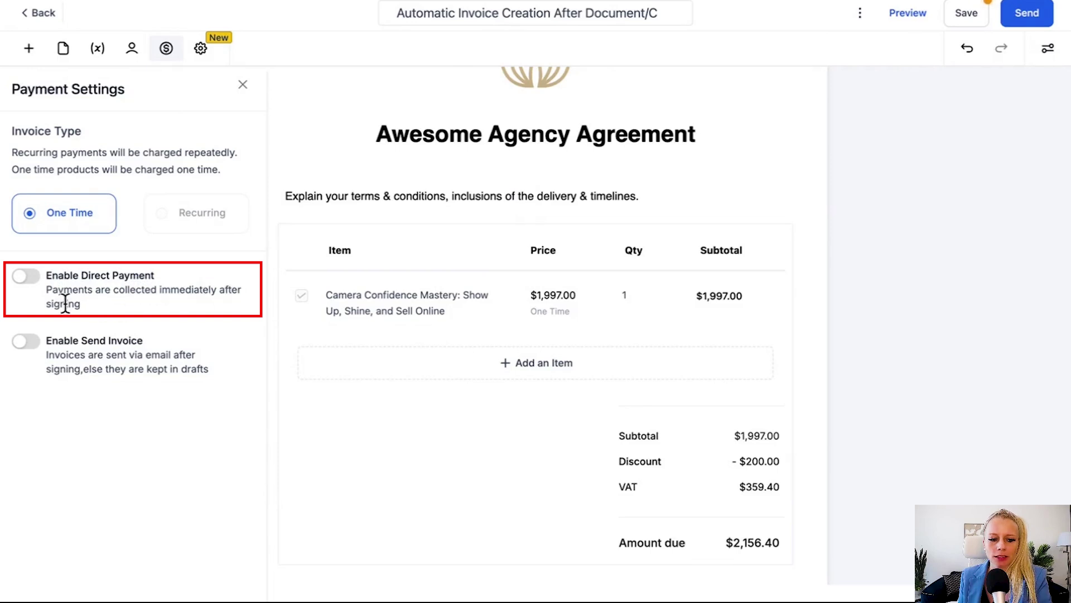
# - Enable Direct Payment, place a Signature field under the product table, and save
pyautogui.click(28, 277)
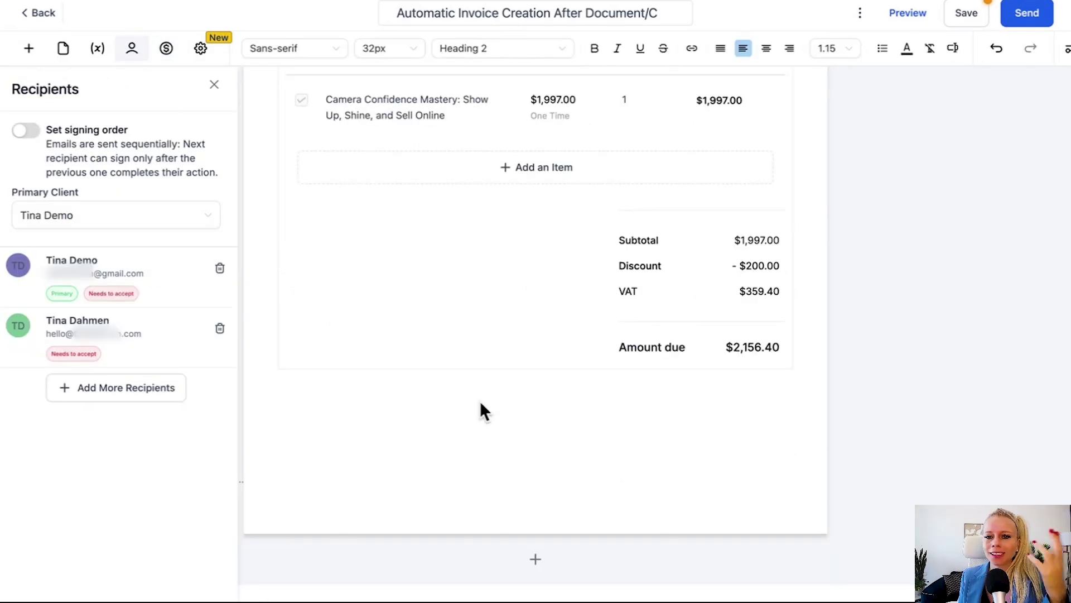
pyautogui.click(29, 48)
pyautogui.moveTo(52, 399)
pyautogui.mouseDown()
pyautogui.moveTo(263, 358)
pyautogui.moveTo(302, 419)
pyautogui.moveTo(325, 383)
pyautogui.mouseUp()
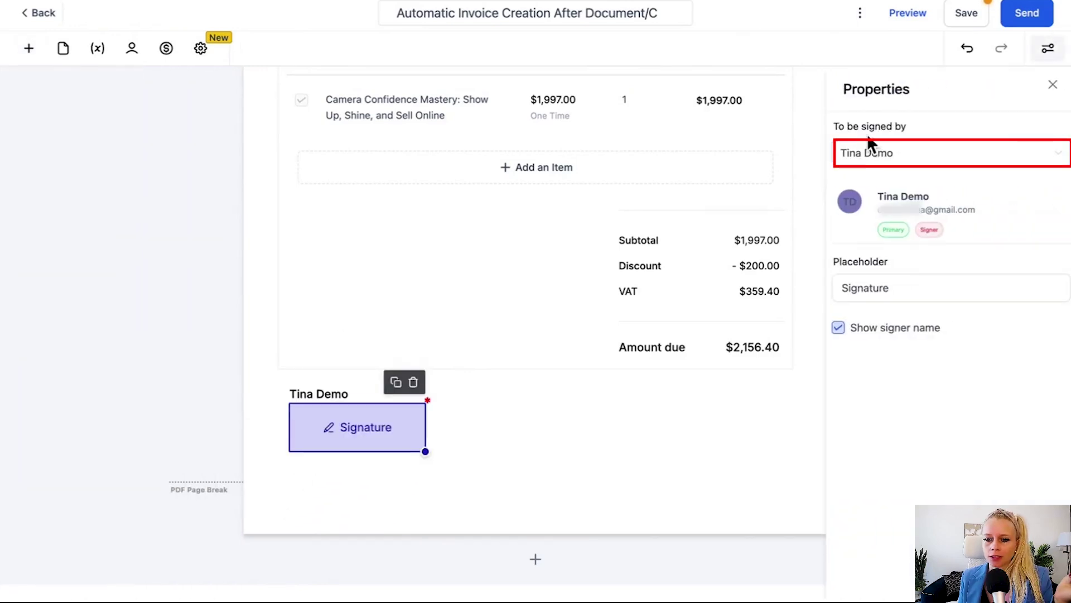
pyautogui.click(970, 14)
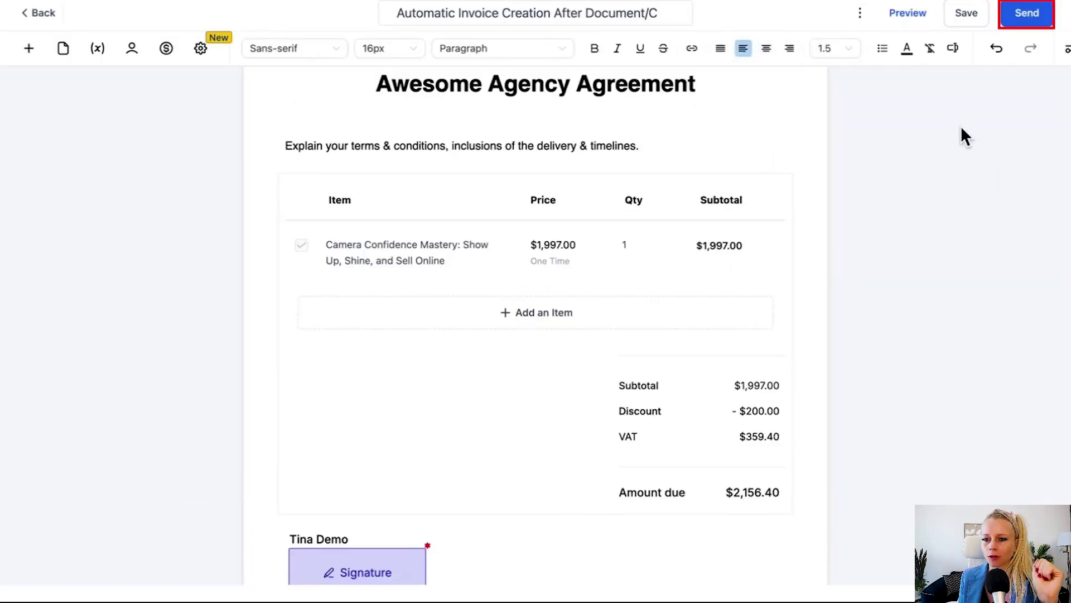
# - Send the agreement via email, then open it with View document in Gmail
pyautogui.click(1039, 20)
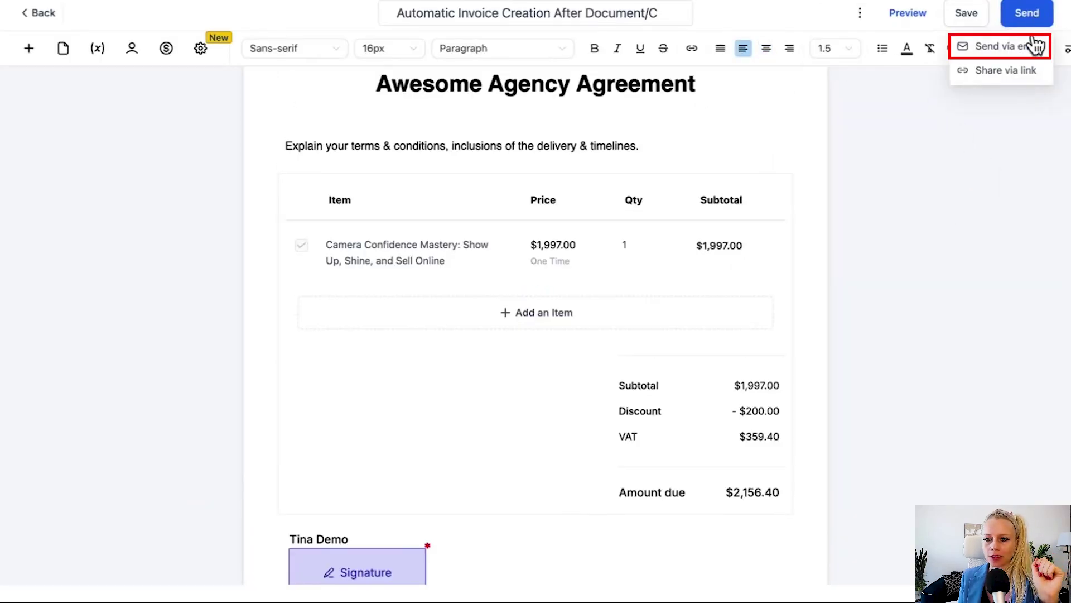
pyautogui.click(1035, 46)
pyautogui.moveTo(342, 188); pyautogui.dragTo(557, 188)
pyautogui.click(519, 234)
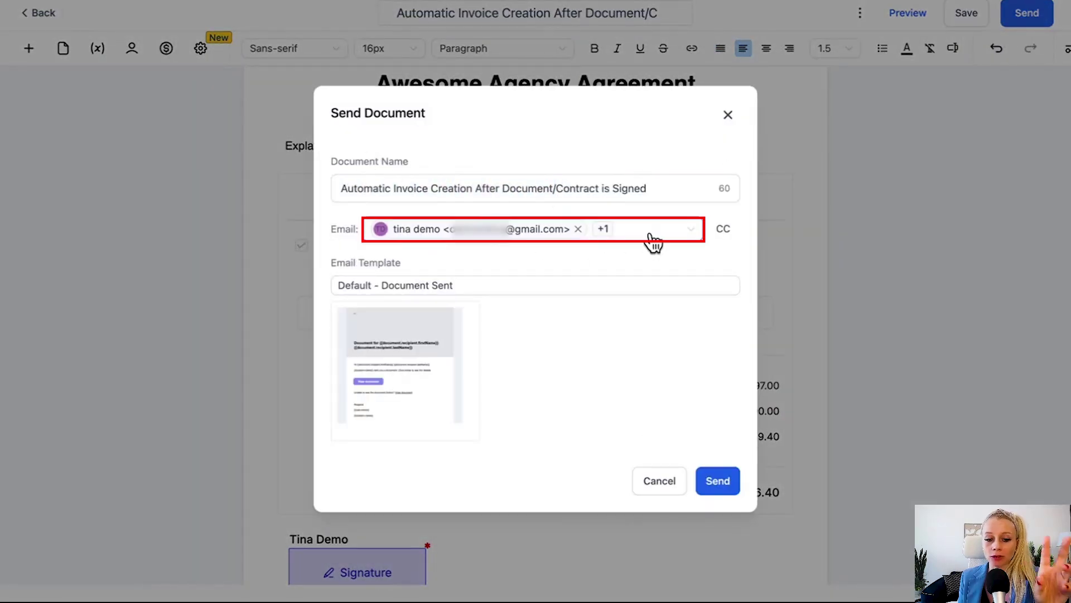
pyautogui.moveTo(448, 439)
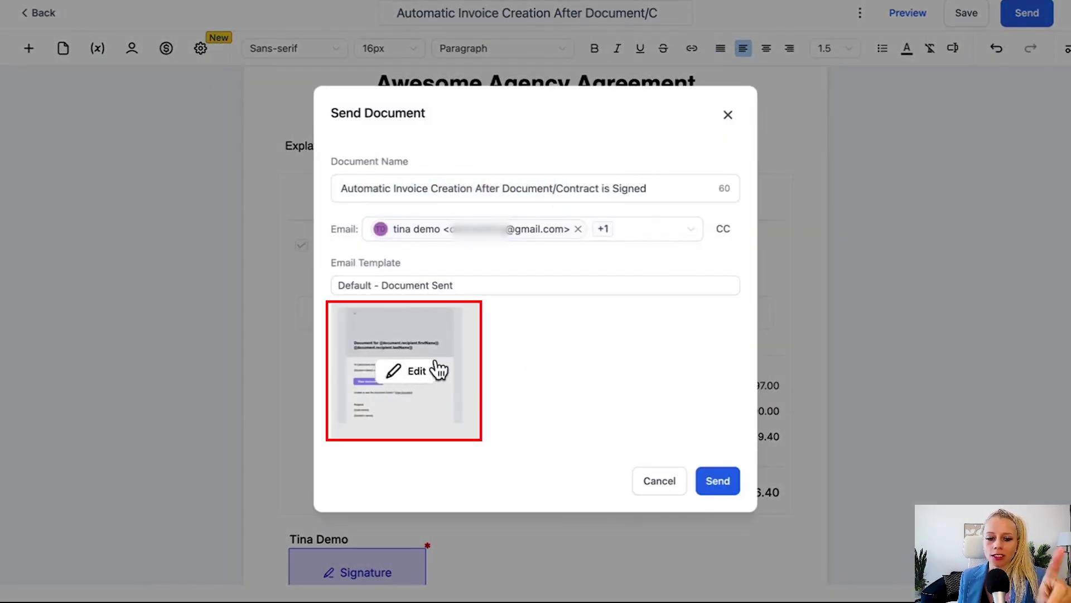
pyautogui.click(721, 484)
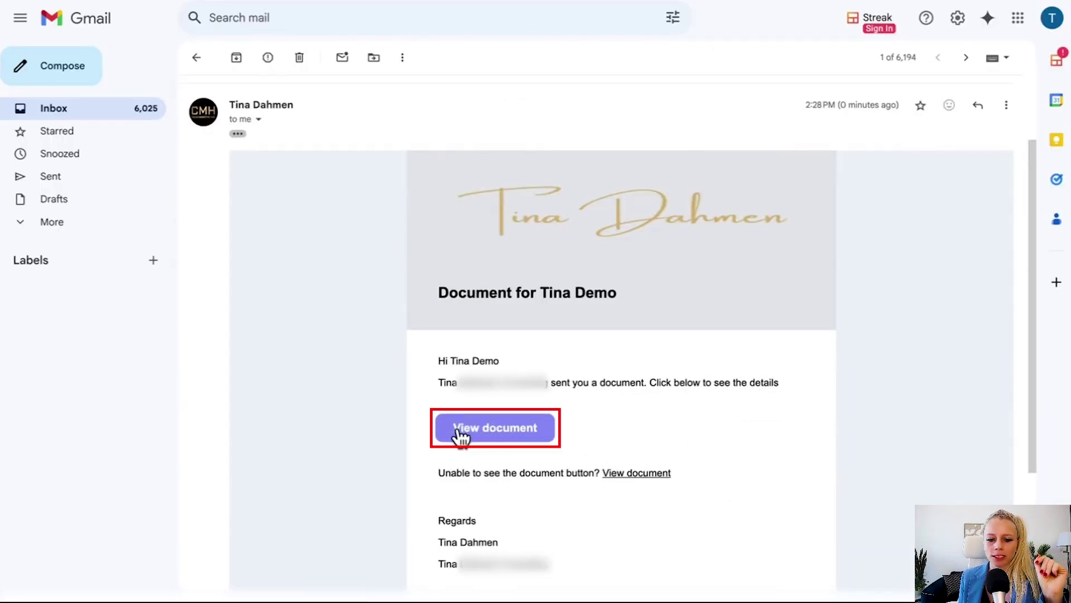
pyautogui.click(502, 431)
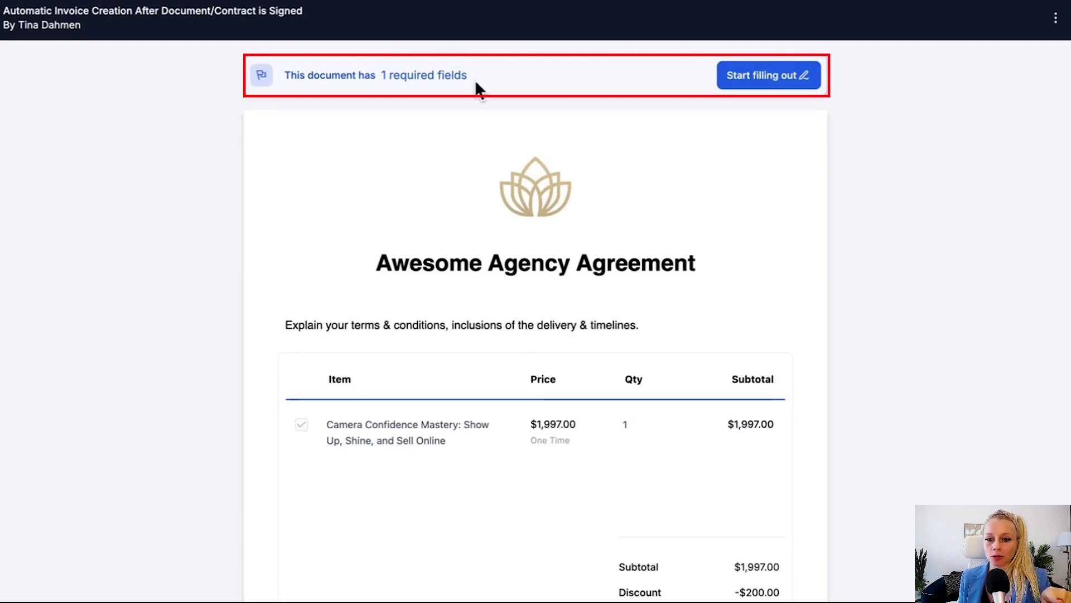
# - Sign the required Signature field as the client and finish to Complete Payment
pyautogui.scroll(-5, 699, 230)
pyautogui.scroll(3, 346, 491)
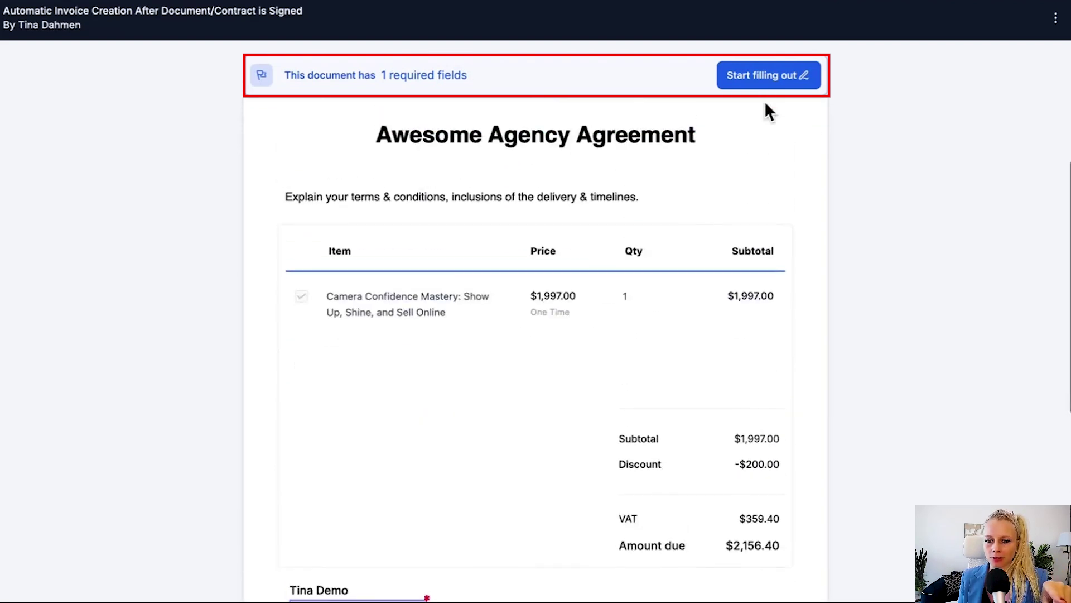
pyautogui.click(776, 84)
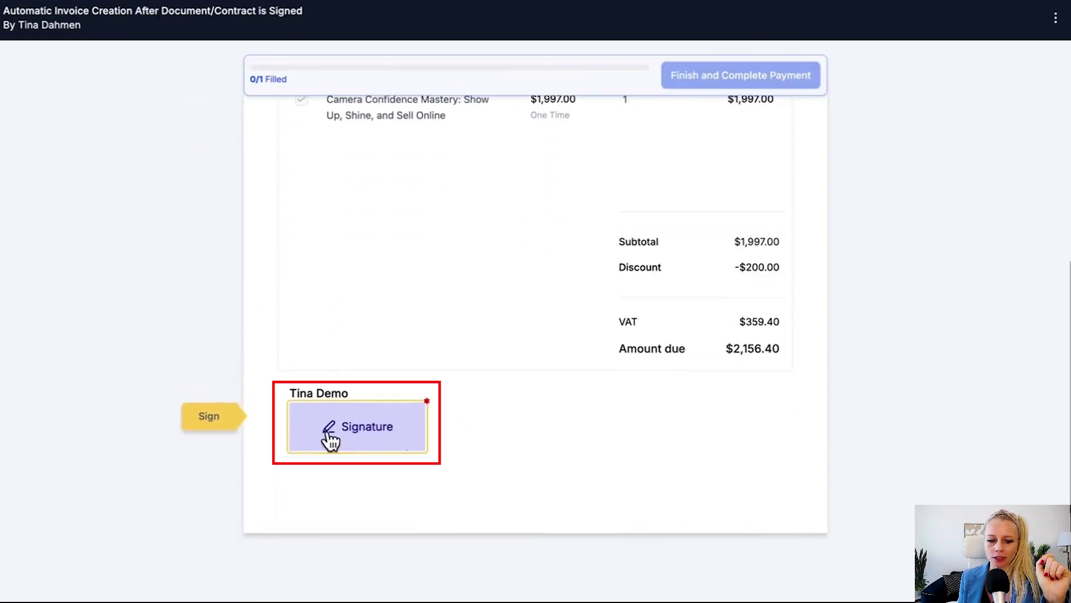
pyautogui.click(330, 436)
pyautogui.click(780, 501)
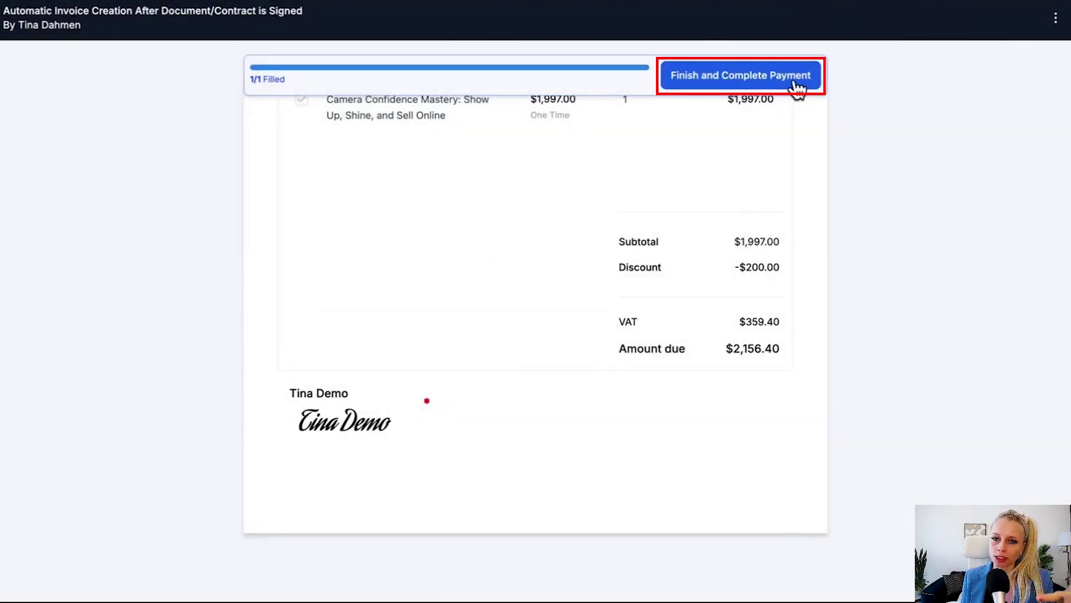
pyautogui.scroll(2, 622, 227)
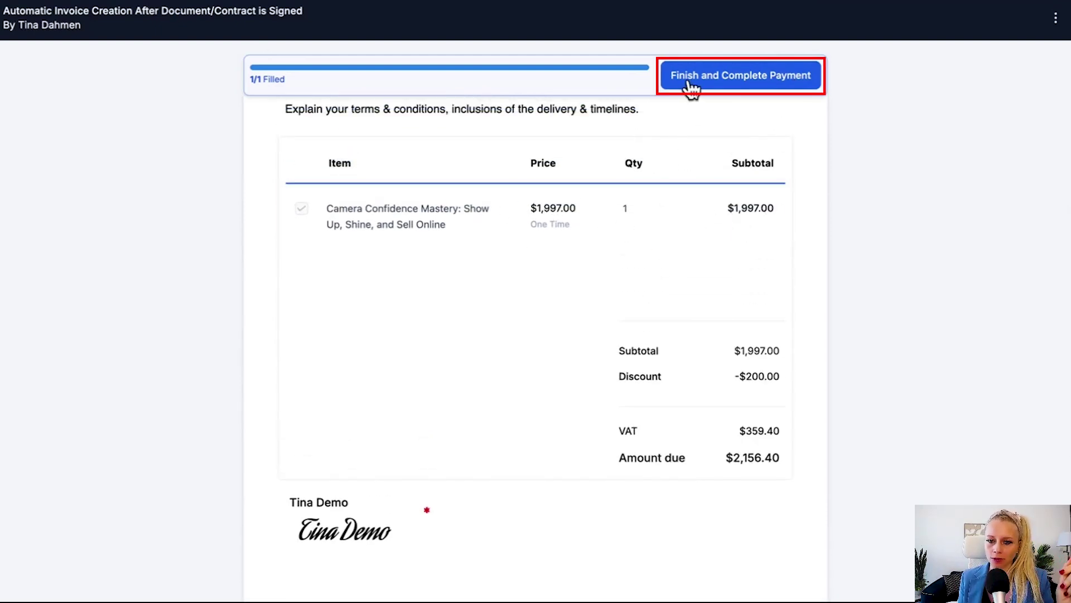
pyautogui.click(746, 83)
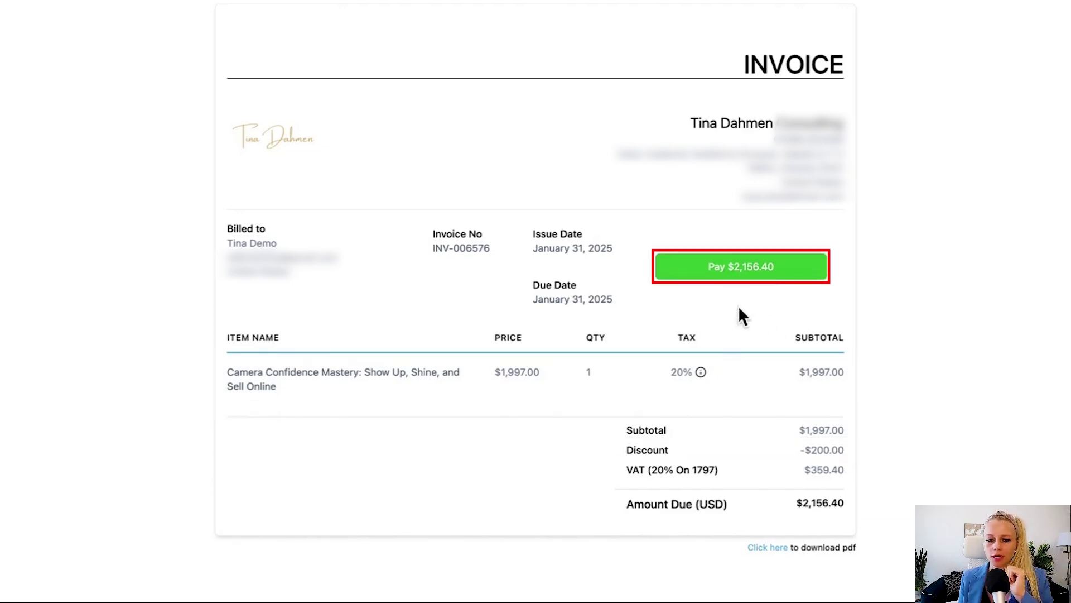
# - Open the payment form for the $2,156.40 invoice balance
pyautogui.click(744, 273)
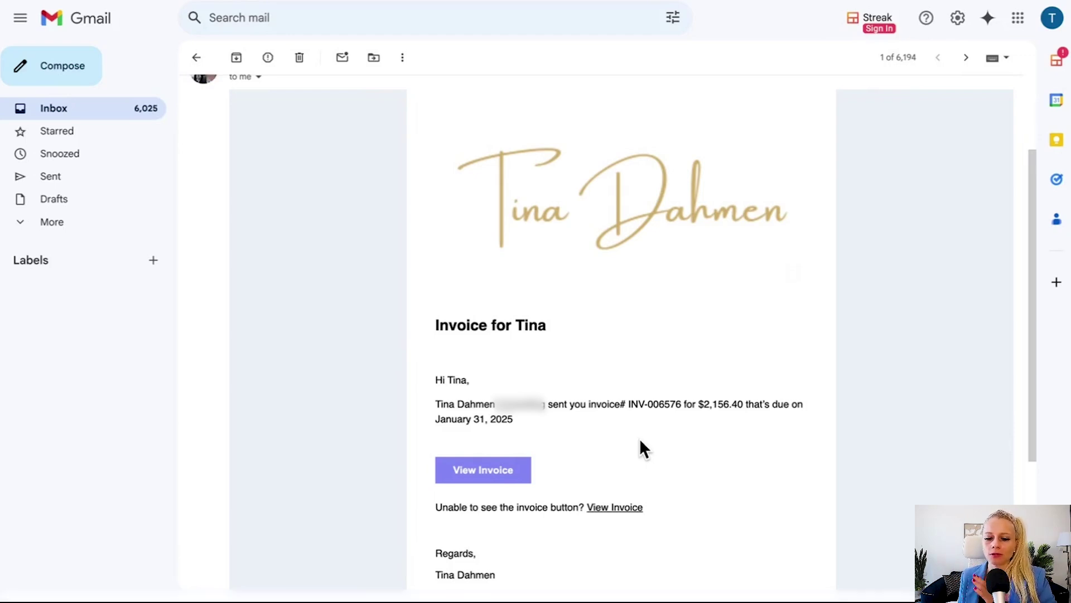
# - Open the invoice via View Invoice in the Gmail invoice email
pyautogui.click(480, 473)
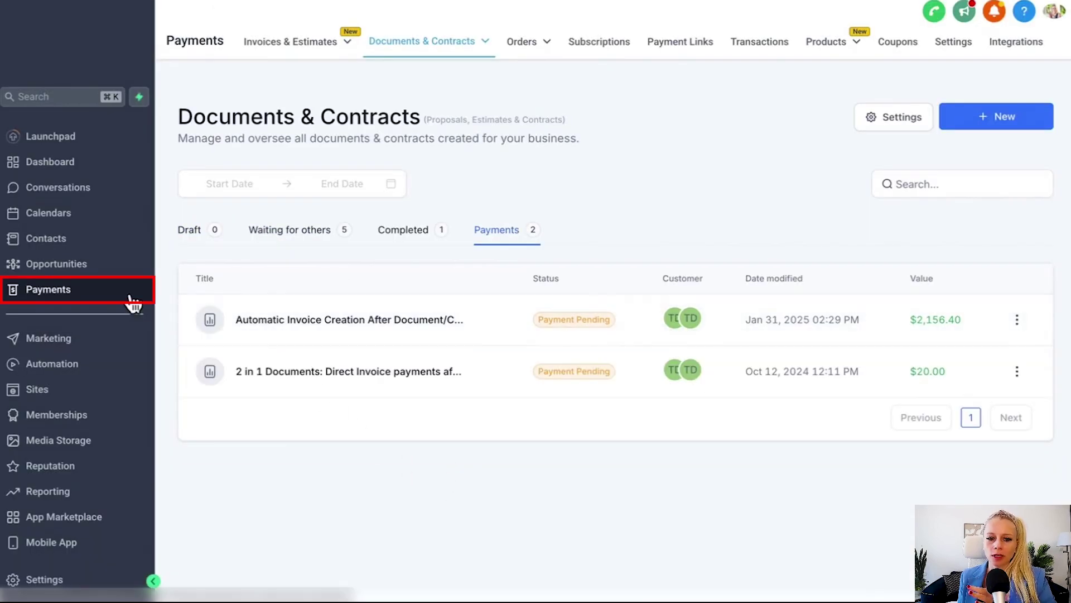
# - View the signed agreement's document history confirming the client signed, then close it
pyautogui.moveTo(460, 53)
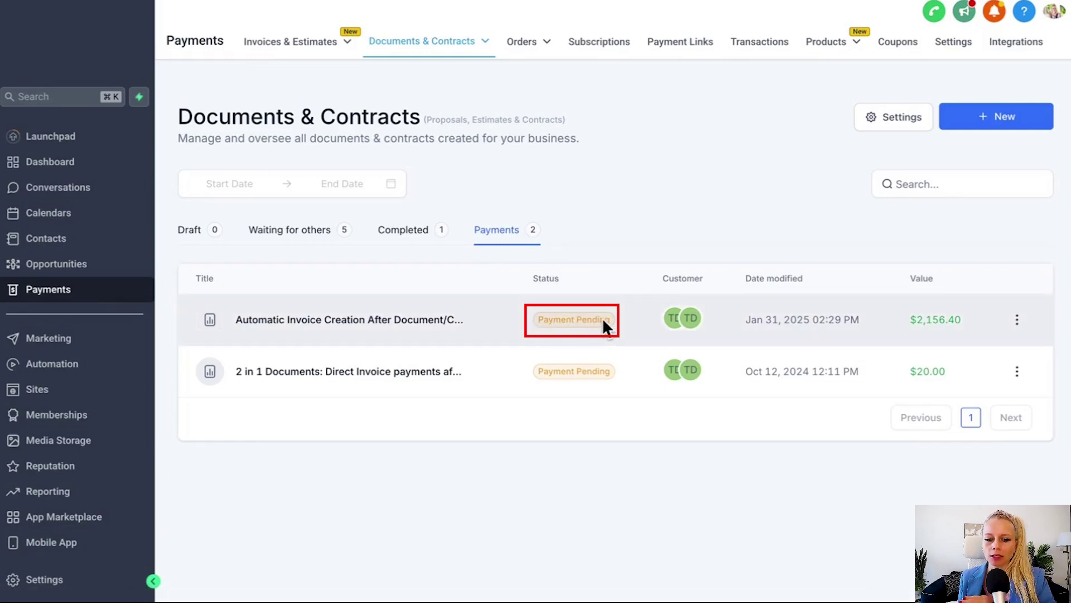
pyautogui.click(1017, 321)
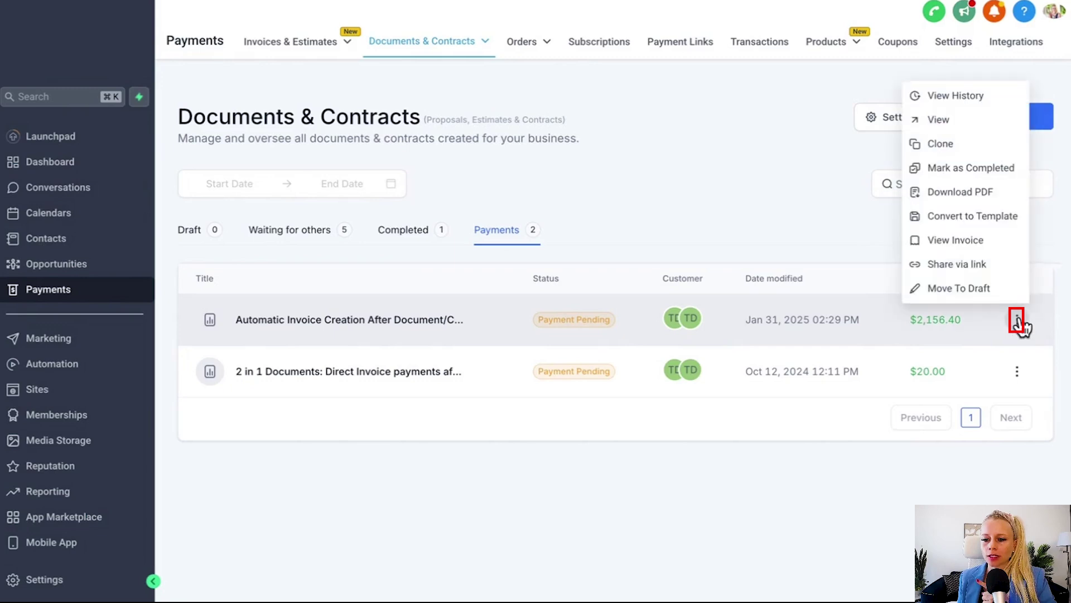
pyautogui.click(956, 97)
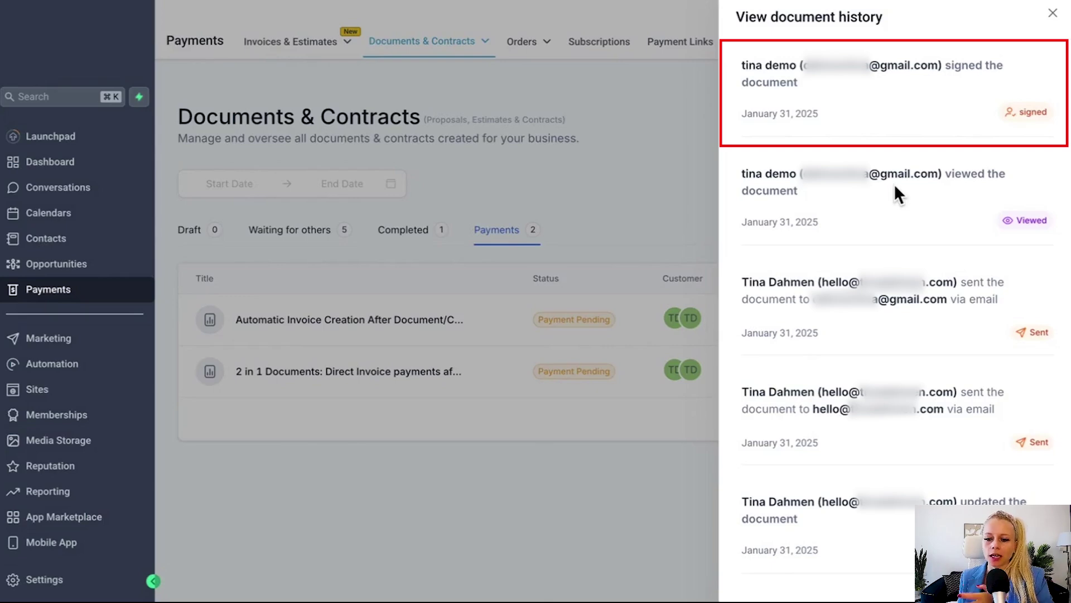
pyautogui.click(596, 191)
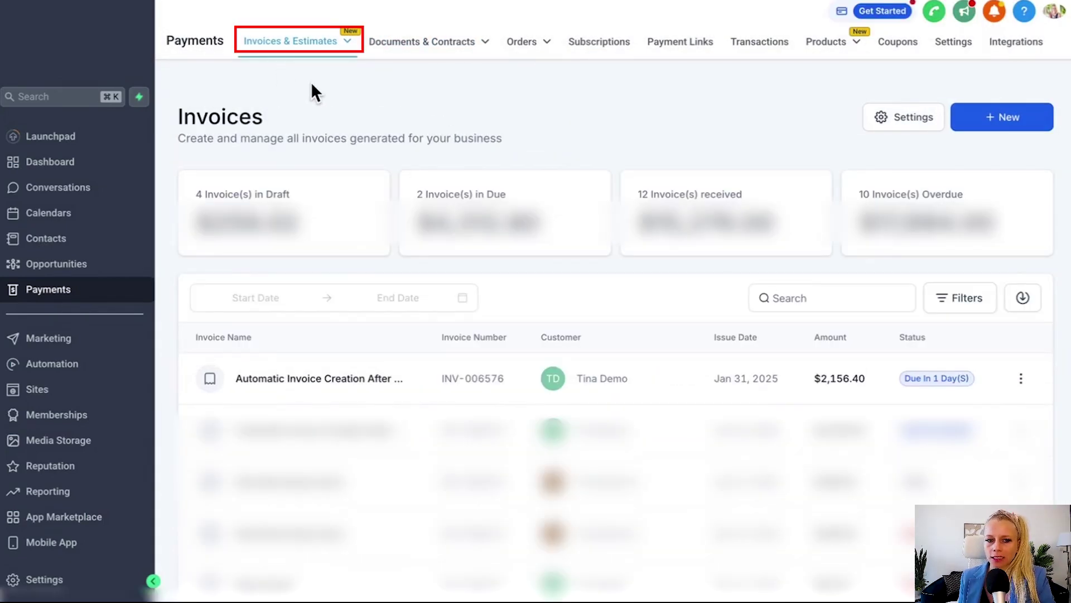
# - From the full invoices list, open invoice INV-006576 for editing
pyautogui.moveTo(347, 42)
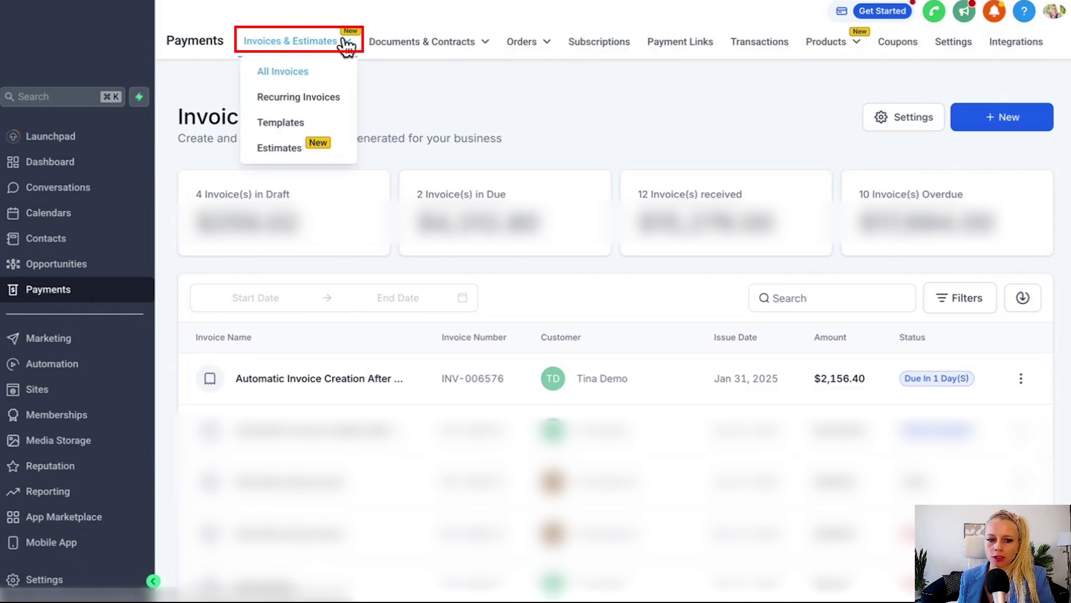
pyautogui.click(289, 75)
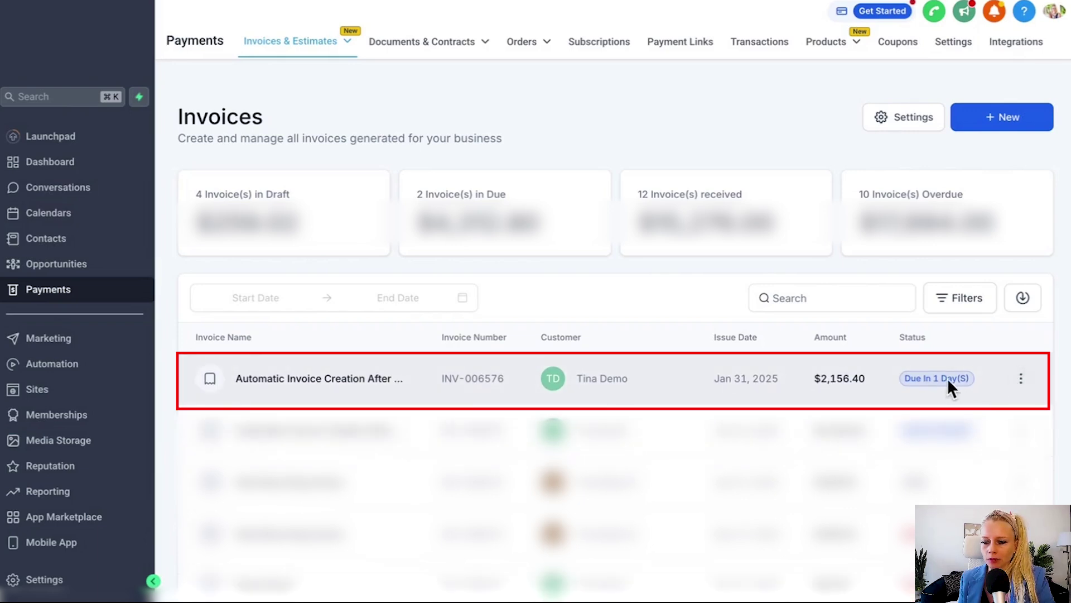
pyautogui.click(1022, 380)
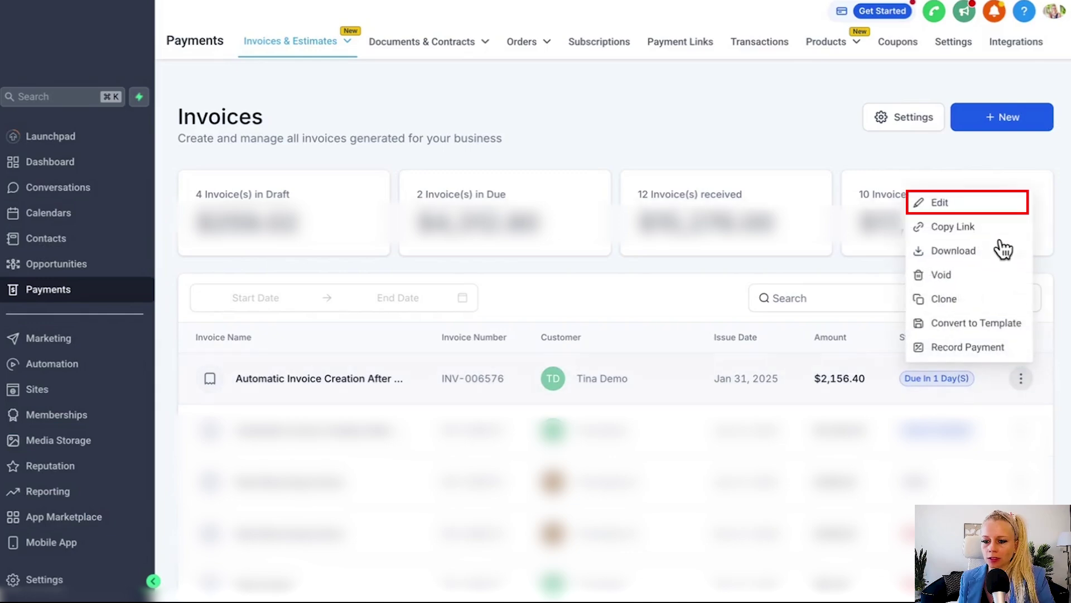
pyautogui.click(962, 210)
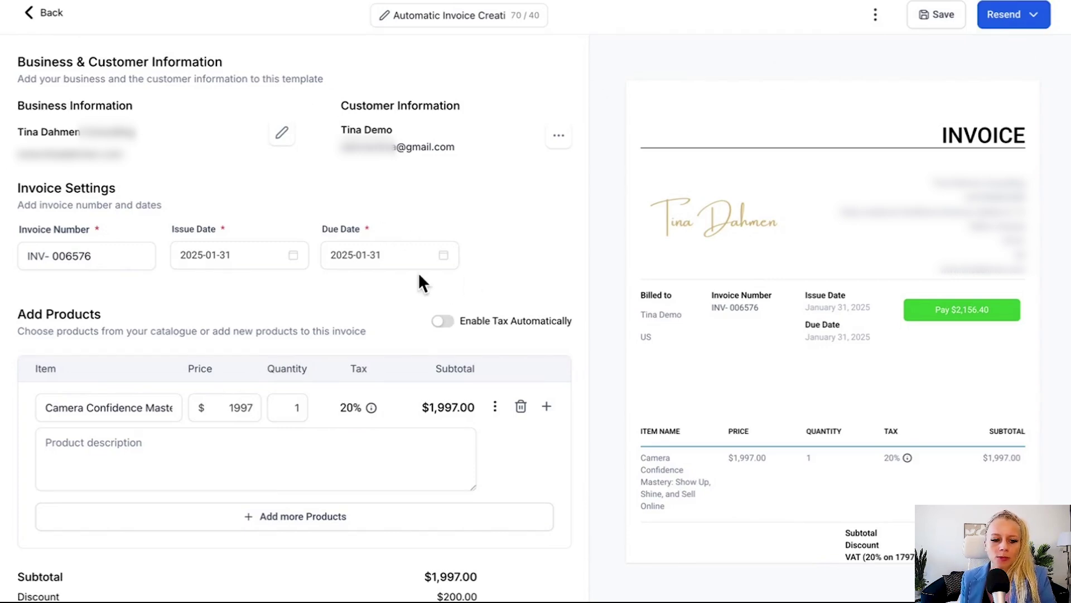
# - Add Mini Course Magic Black Friday as a second product line with 20% VAT
pyautogui.click(301, 517)
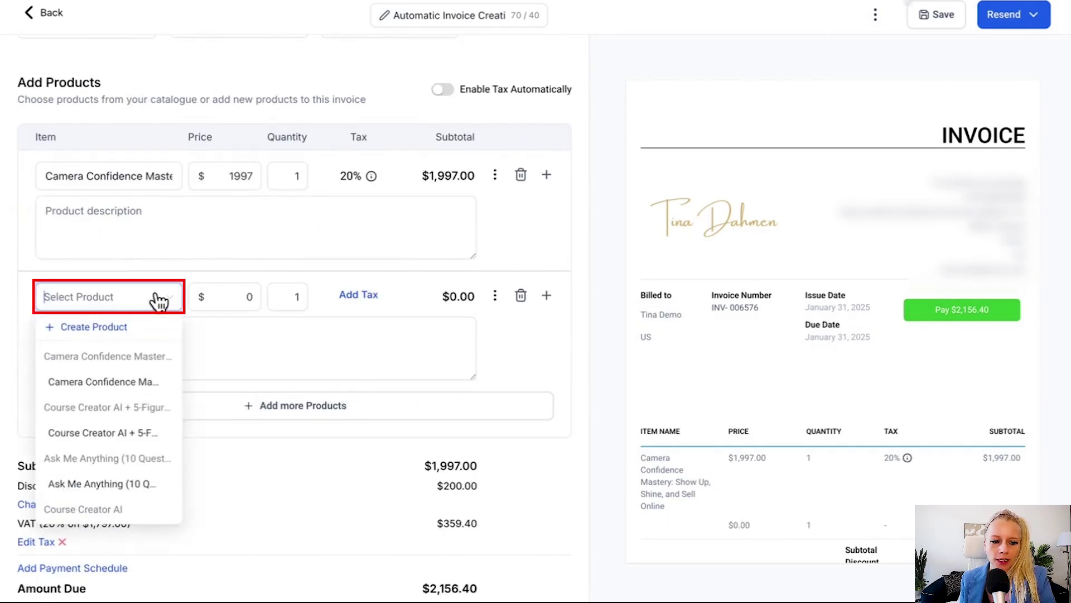
pyautogui.click(280, 297)
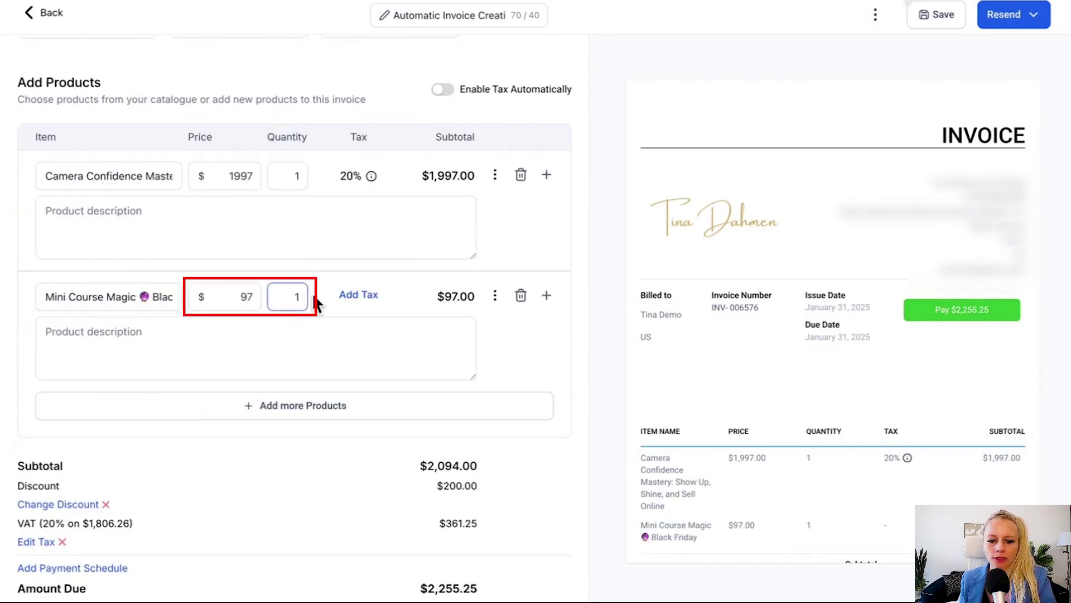
pyautogui.click(355, 295)
pyautogui.click(369, 271)
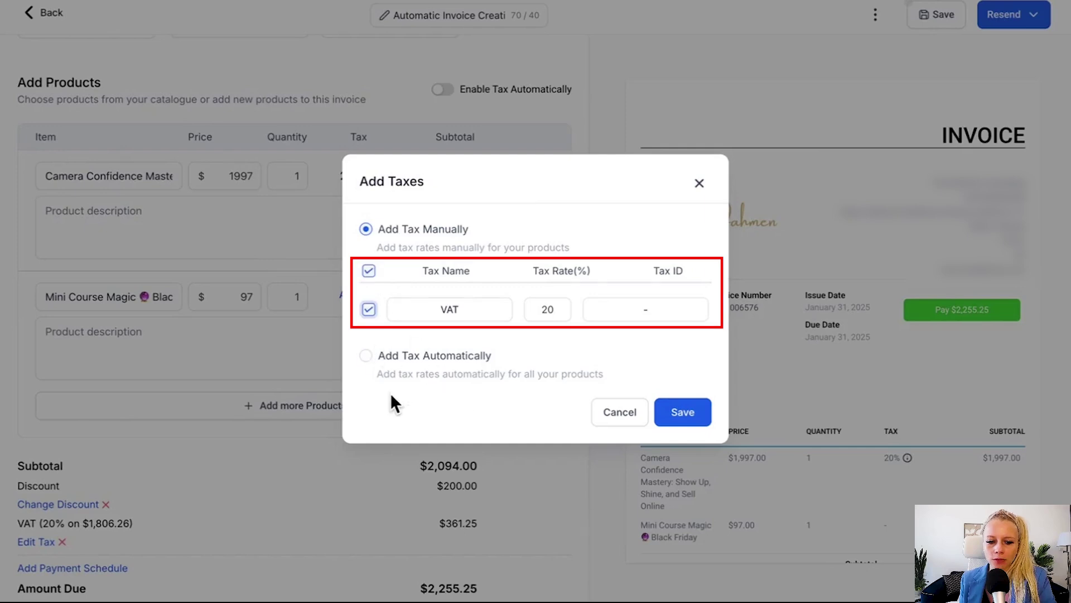
pyautogui.click(683, 412)
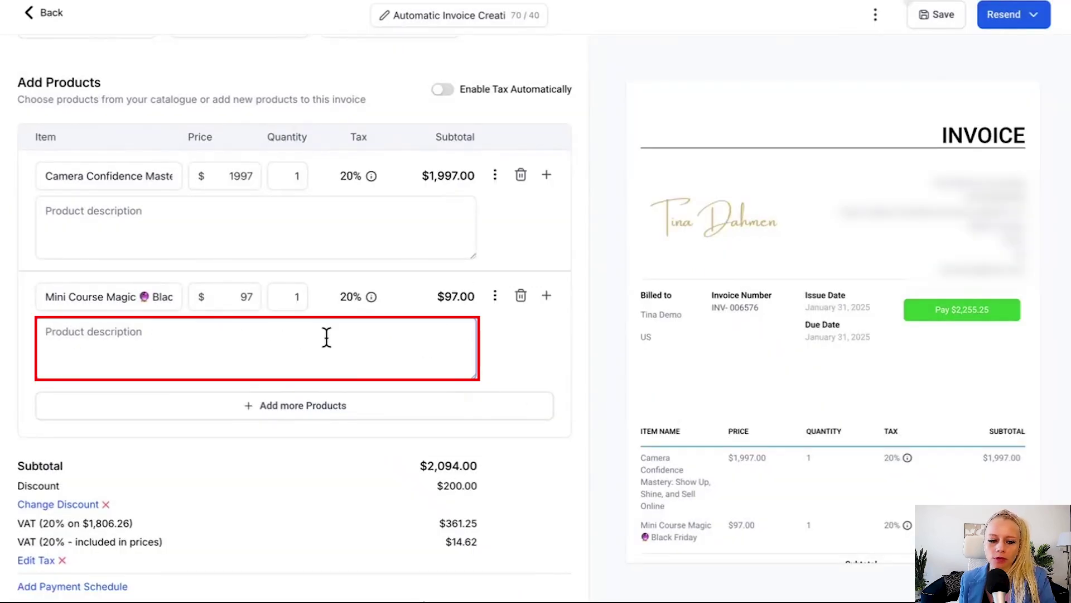
# - Try a Fixed Amount payment schedule, then close it without applying
pyautogui.scroll(-1, 275, 458)
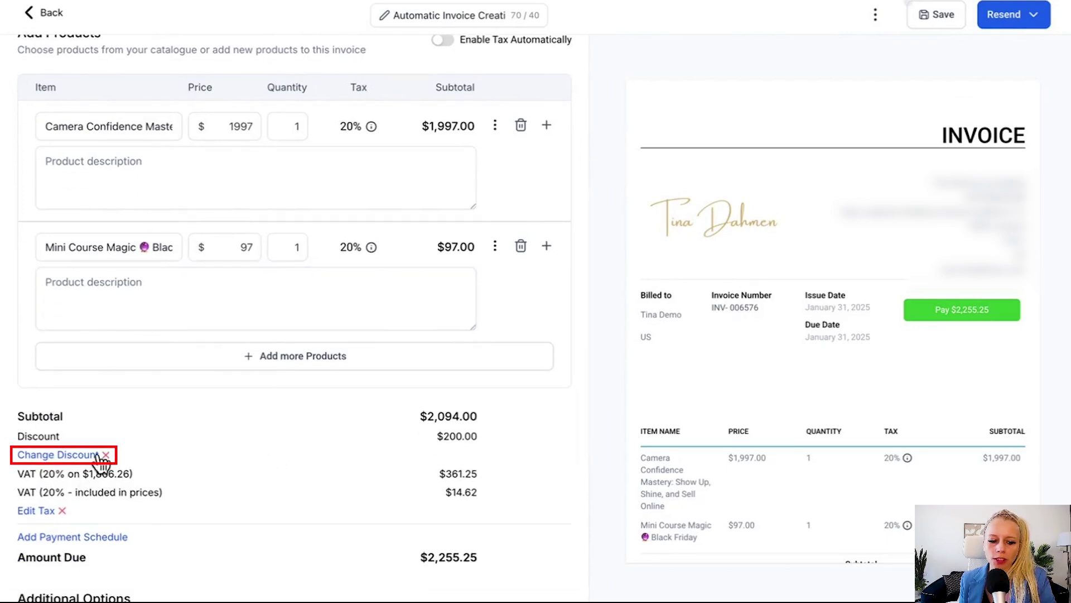
pyautogui.scroll(-2, 116, 450)
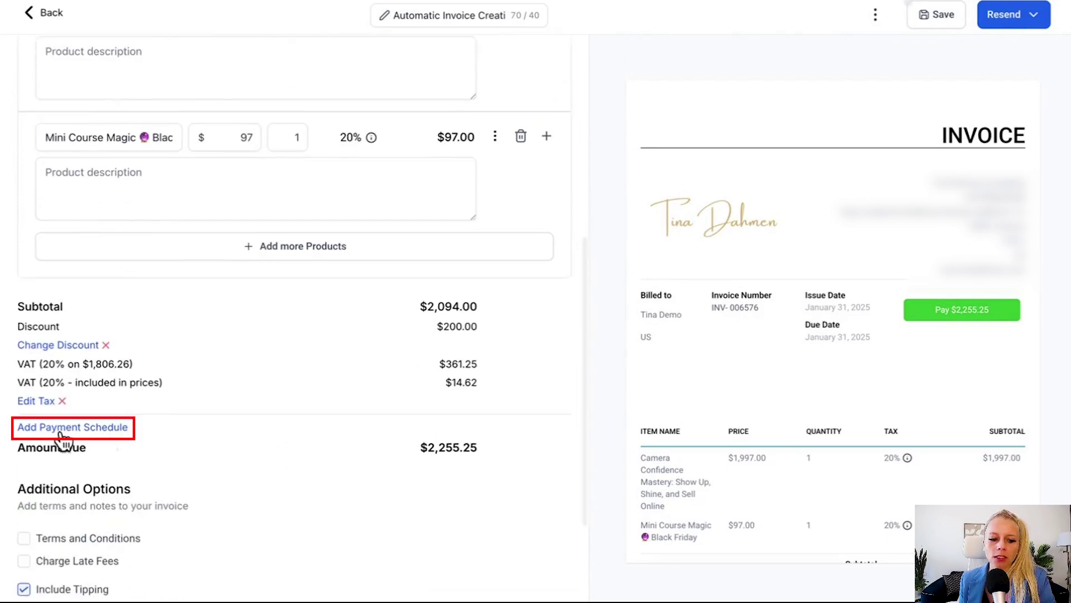
pyautogui.click(106, 427)
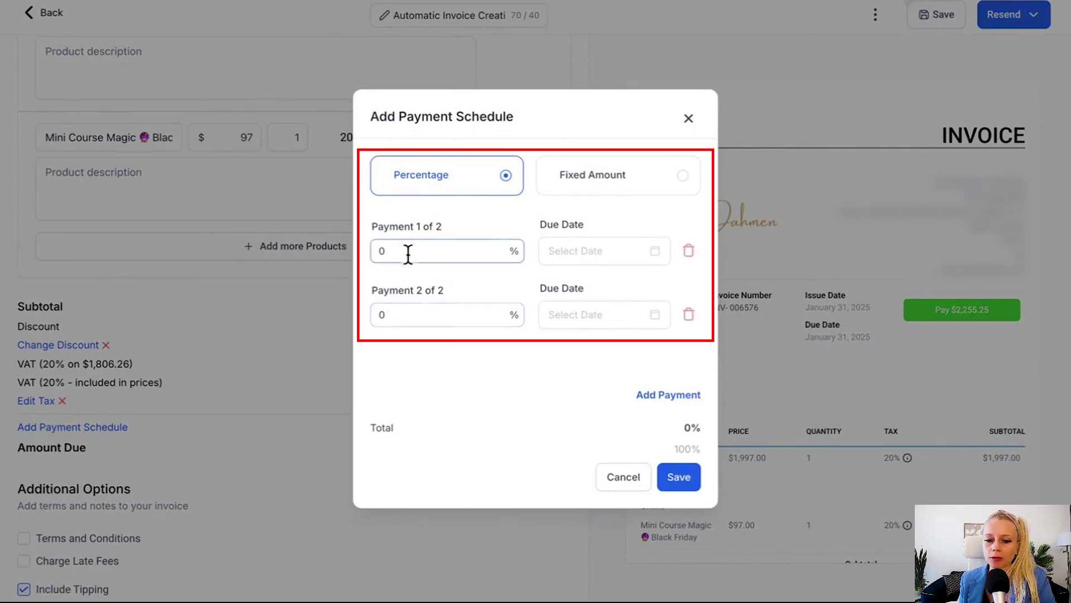
pyautogui.click(597, 187)
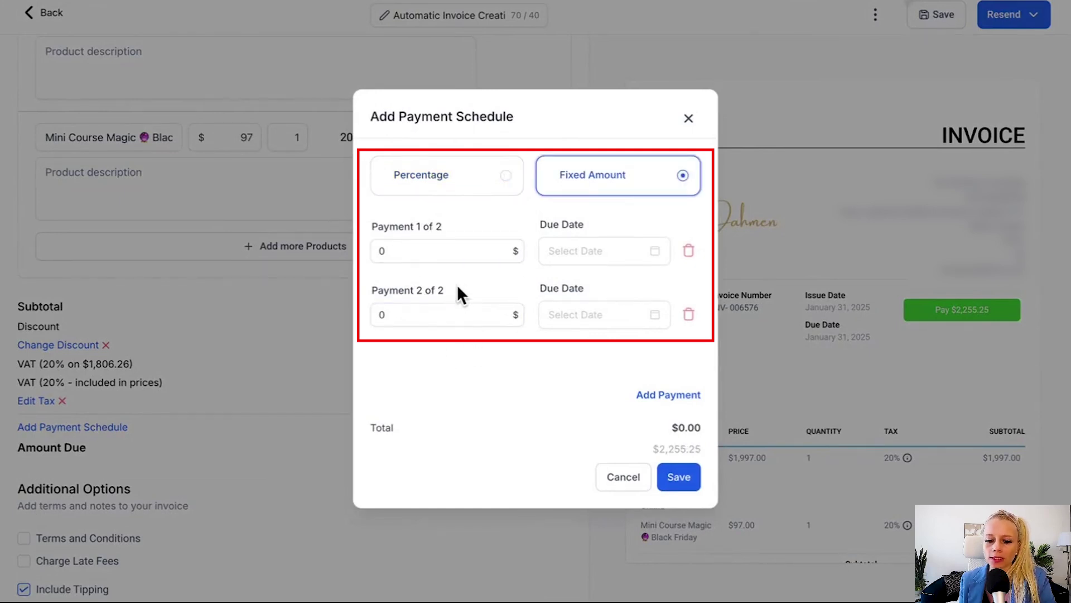
pyautogui.click(689, 120)
pyautogui.scroll(-2, 53, 488)
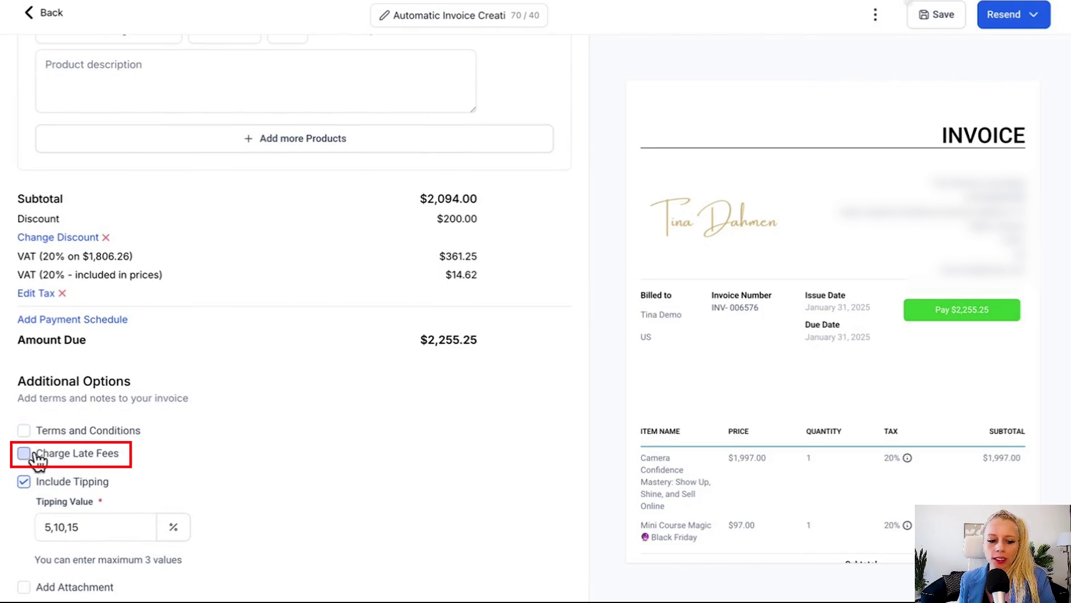
# - Charge 1% monthly late fees after a 10-day grace period, leaving attachments off, and start resending
pyautogui.click(84, 459)
pyautogui.scroll(-2, 16, 466)
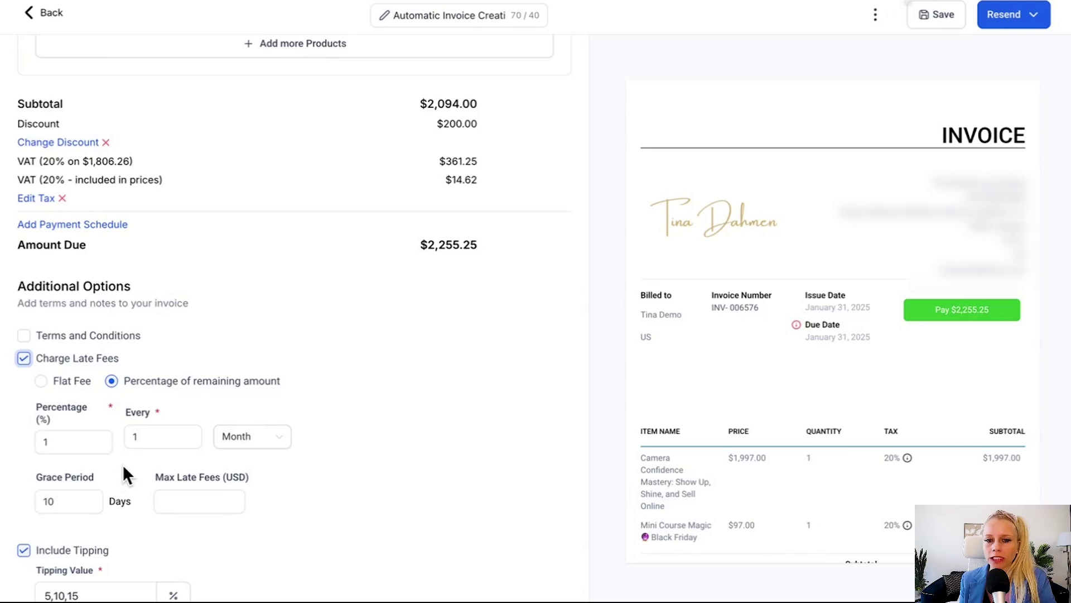
pyautogui.scroll(-2, 89, 497)
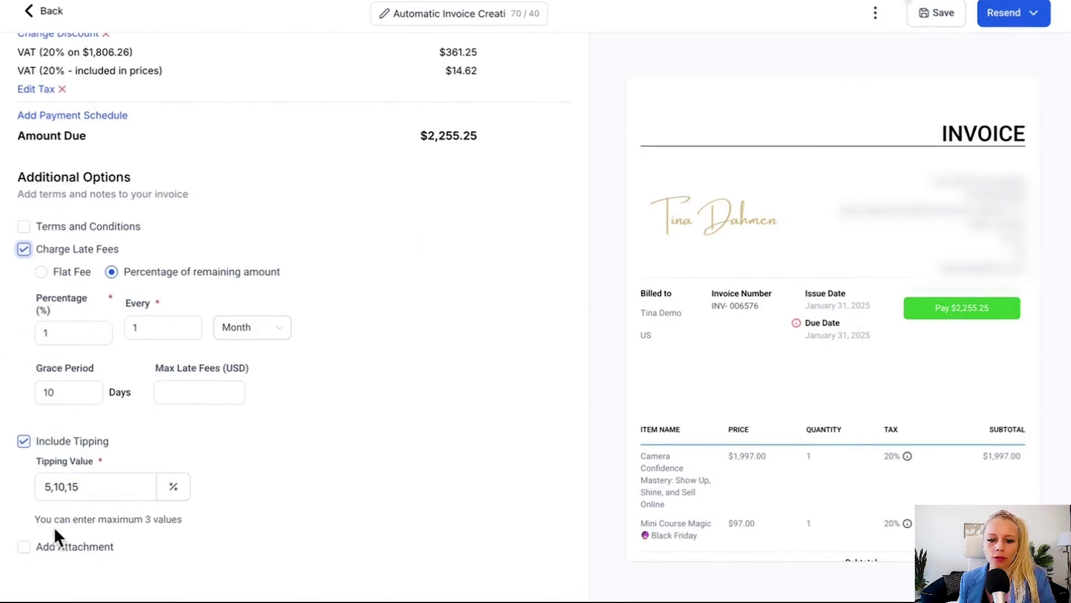
pyautogui.click(24, 548)
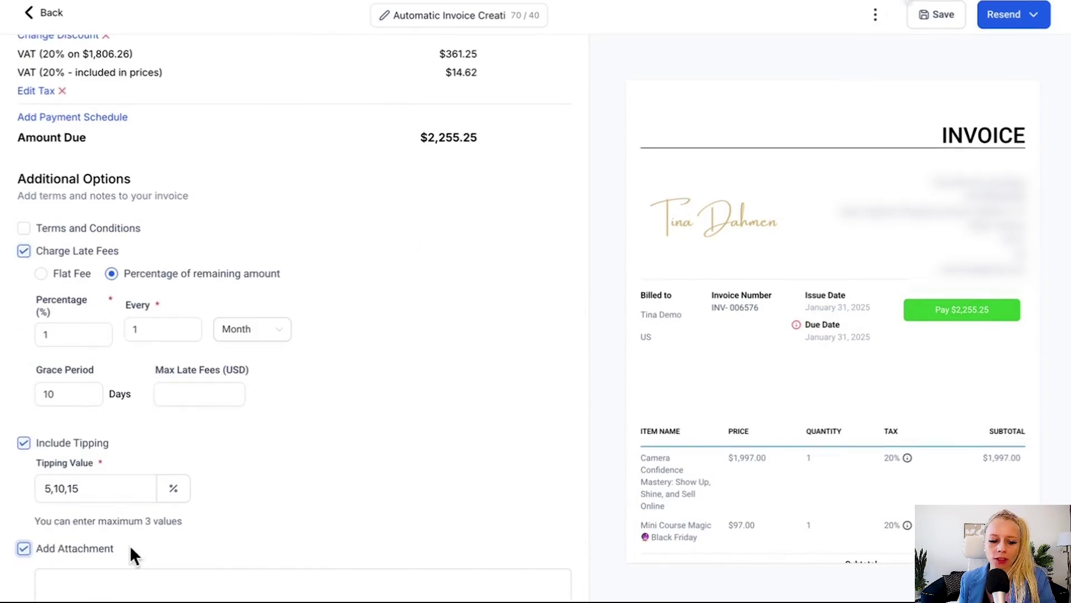
pyautogui.scroll(-3, 47, 491)
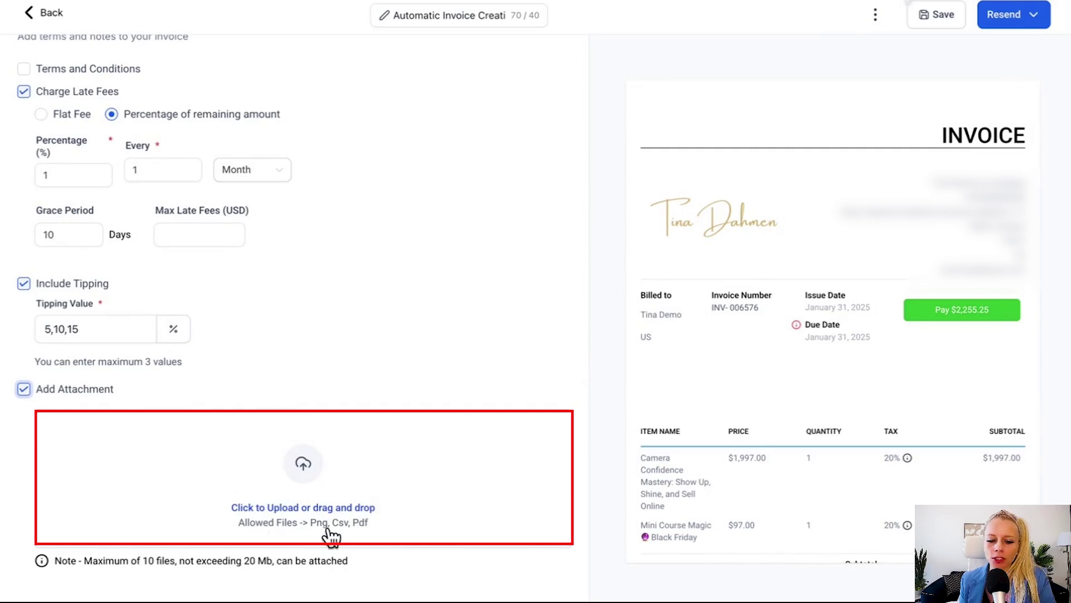
pyautogui.click(24, 391)
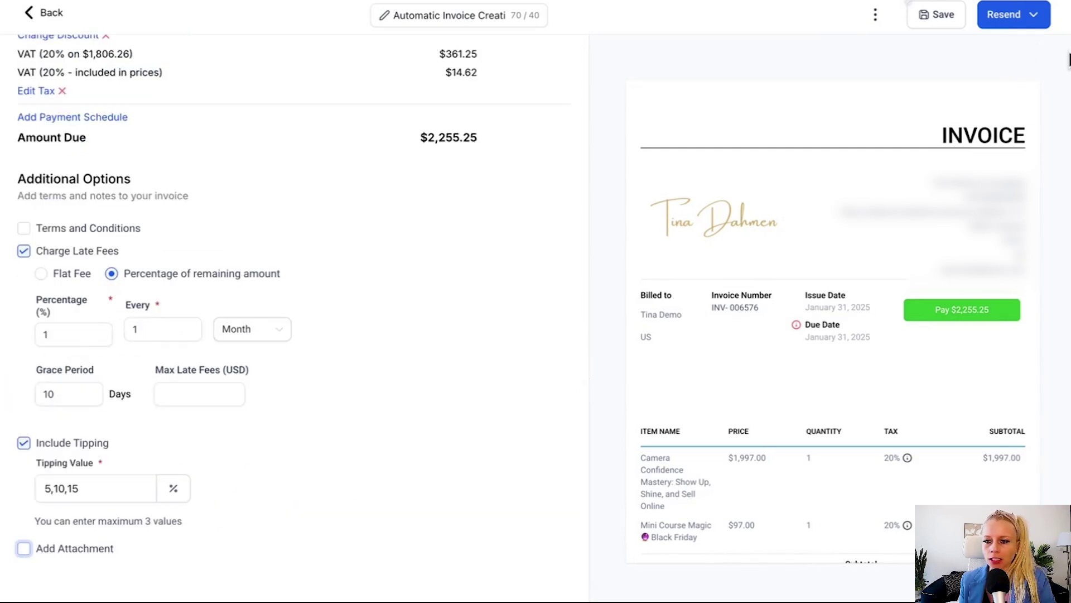
pyautogui.click(998, 20)
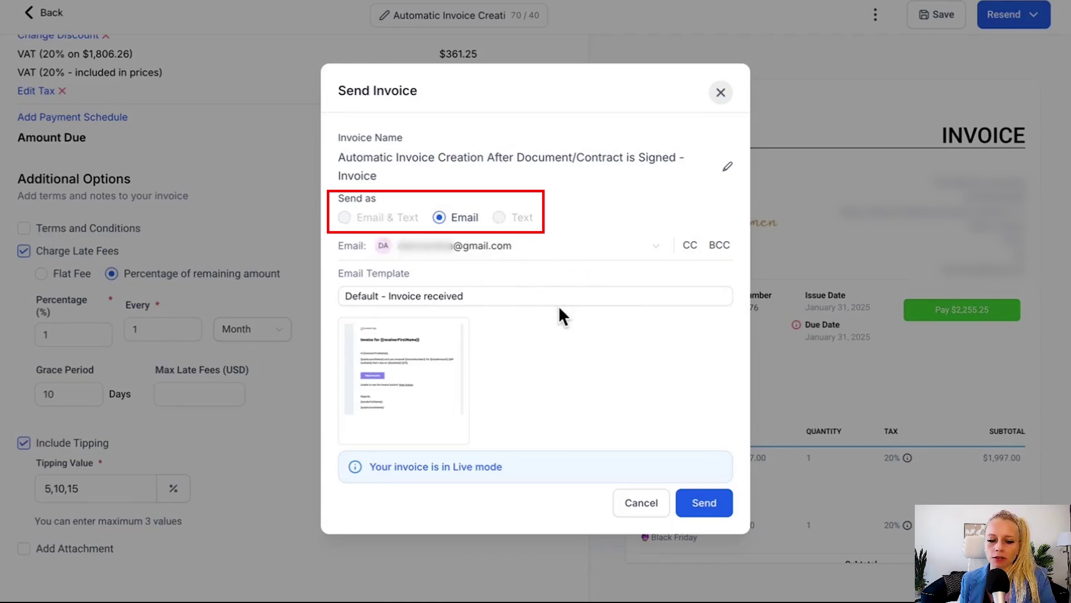
# - Send the updated $2,255.25 invoice by email using the Default - Invoice received template
pyautogui.moveTo(516, 467); pyautogui.dragTo(373, 468)
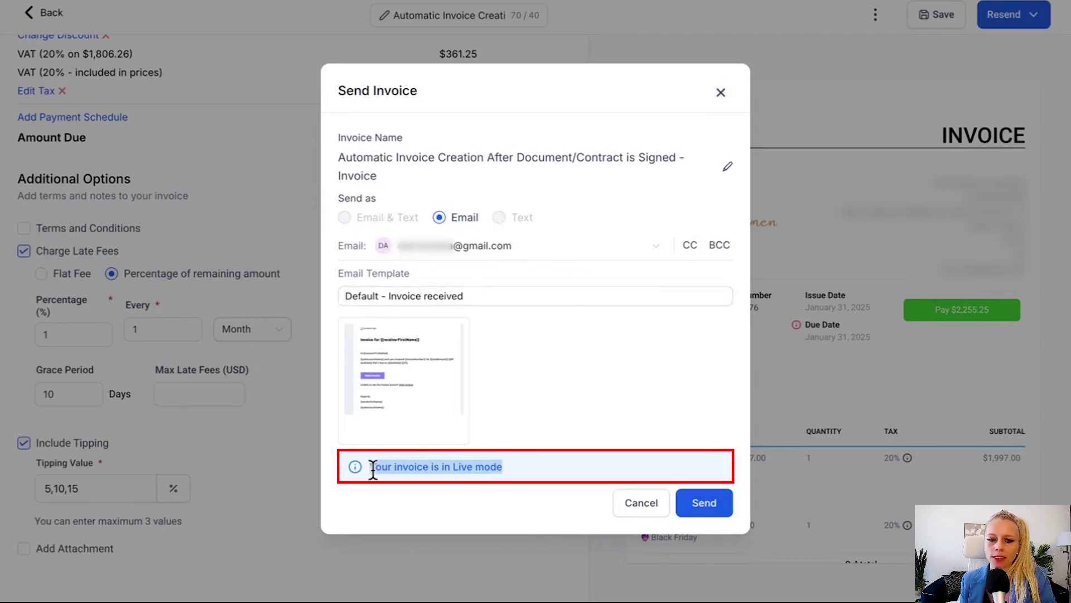
pyautogui.click(502, 479)
pyautogui.click(706, 504)
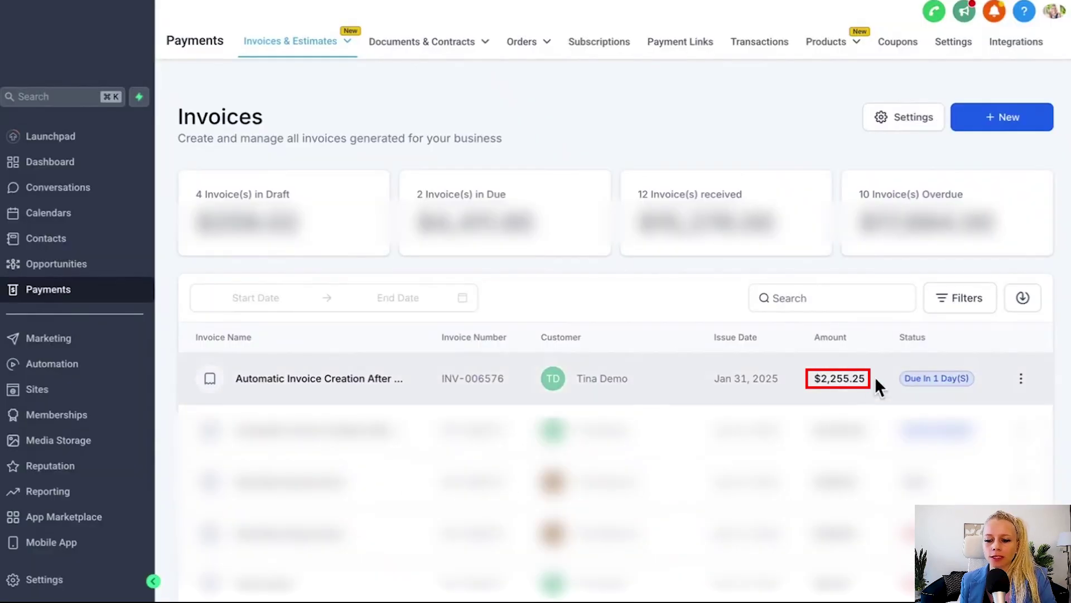
pyautogui.moveTo(874, 379); pyautogui.dragTo(803, 384)
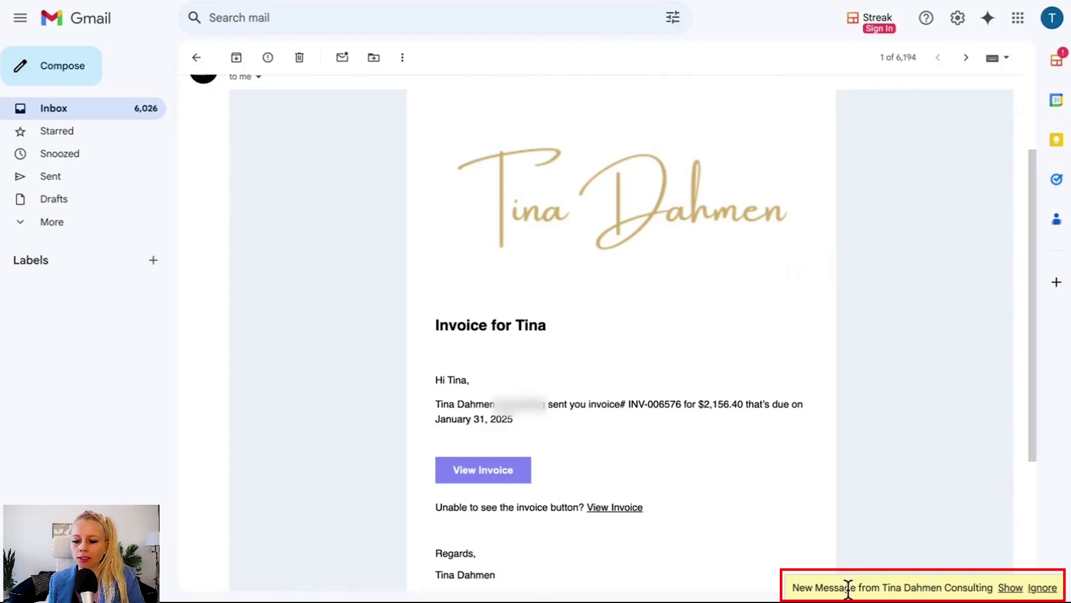
# - Open the $2,255.25 invoice email for INV-006576 and view the online invoice
pyautogui.click(1010, 588)
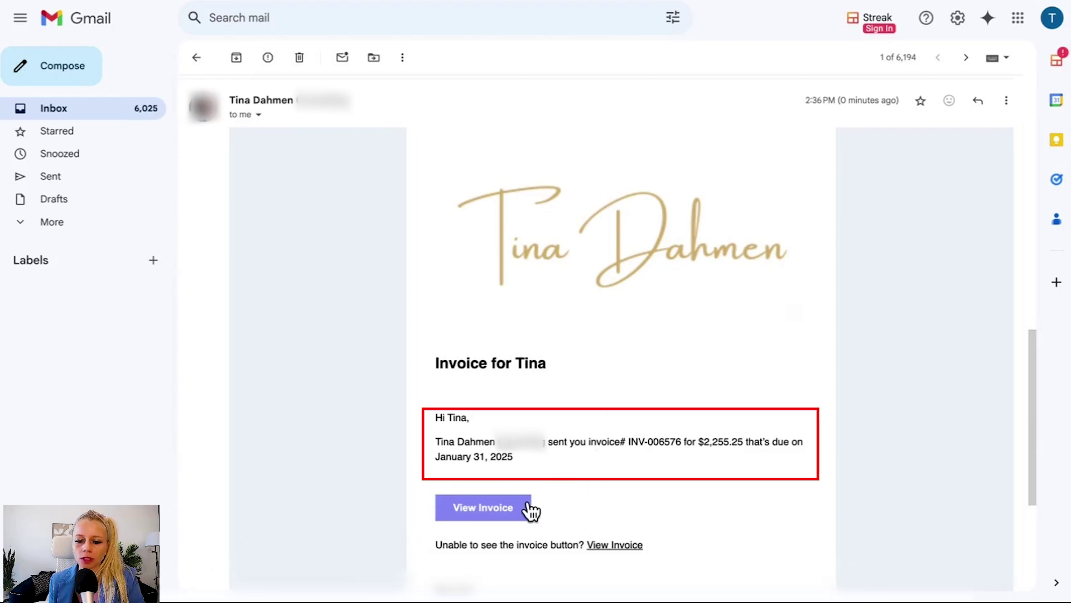
pyautogui.moveTo(698, 443); pyautogui.dragTo(744, 444)
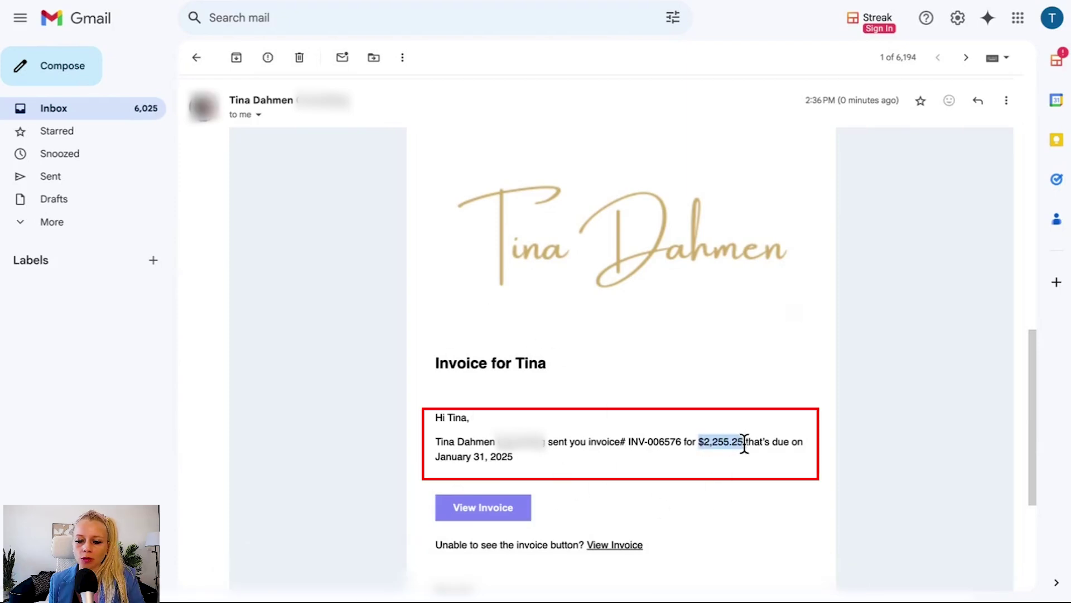
pyautogui.click(476, 510)
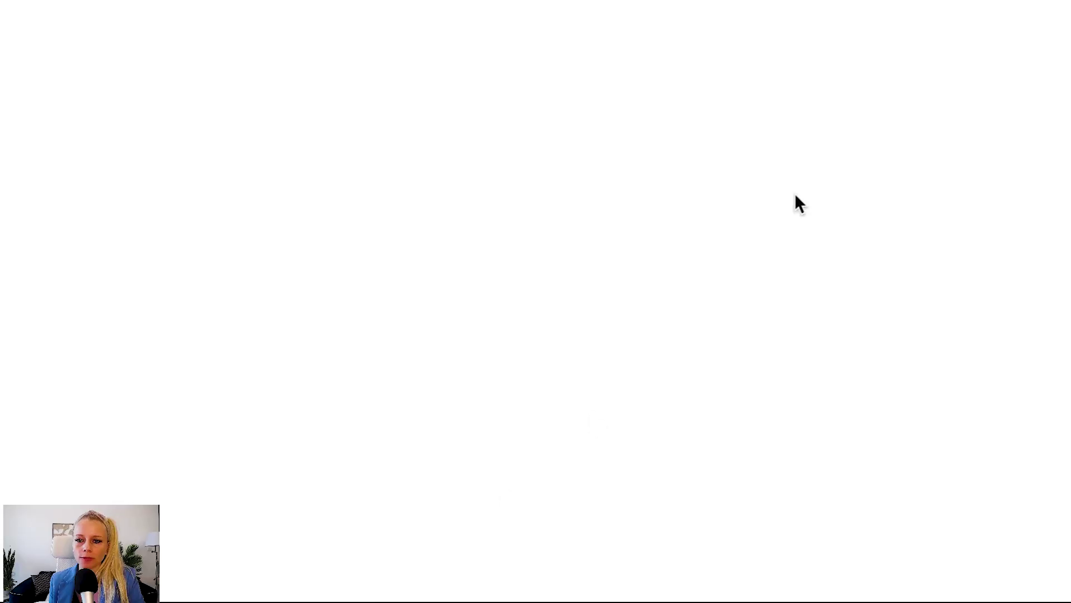